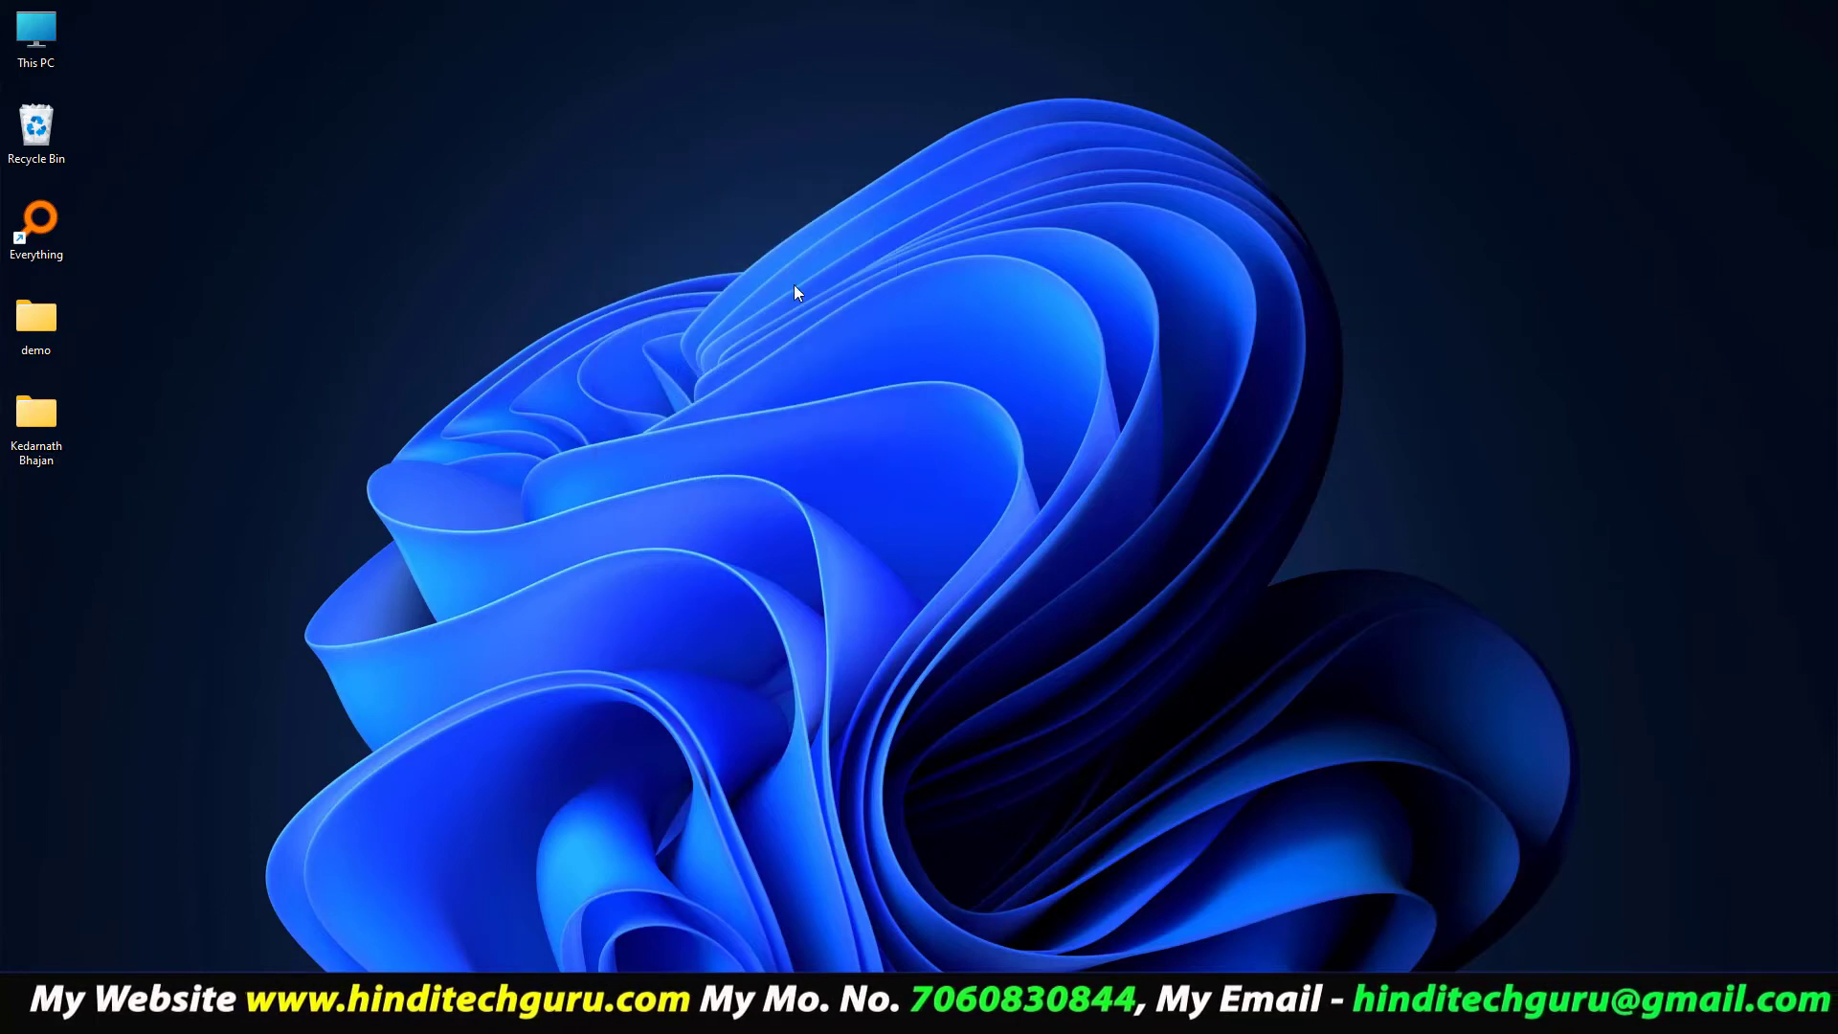
# Open the Themes page of the desktop's Personalization settings and browse more themes in the Microsoft Store
pyautogui.rightClick(621, 94)
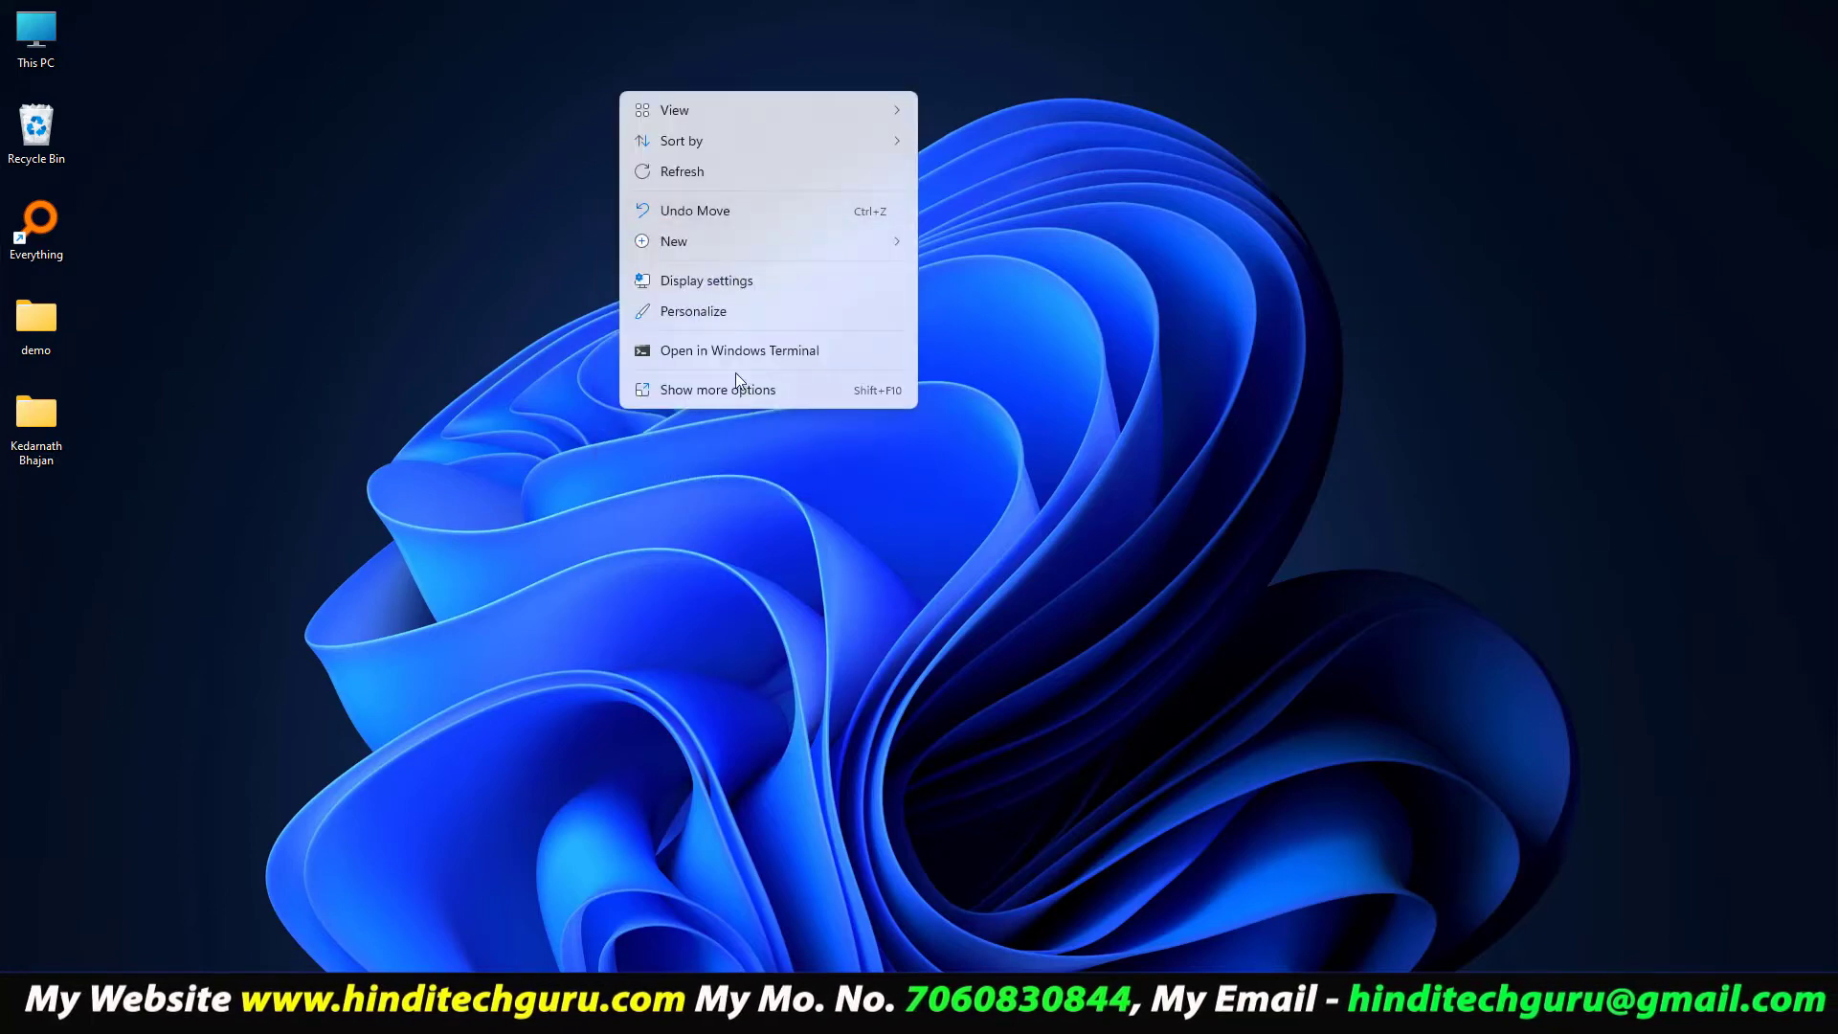
pyautogui.click(699, 313)
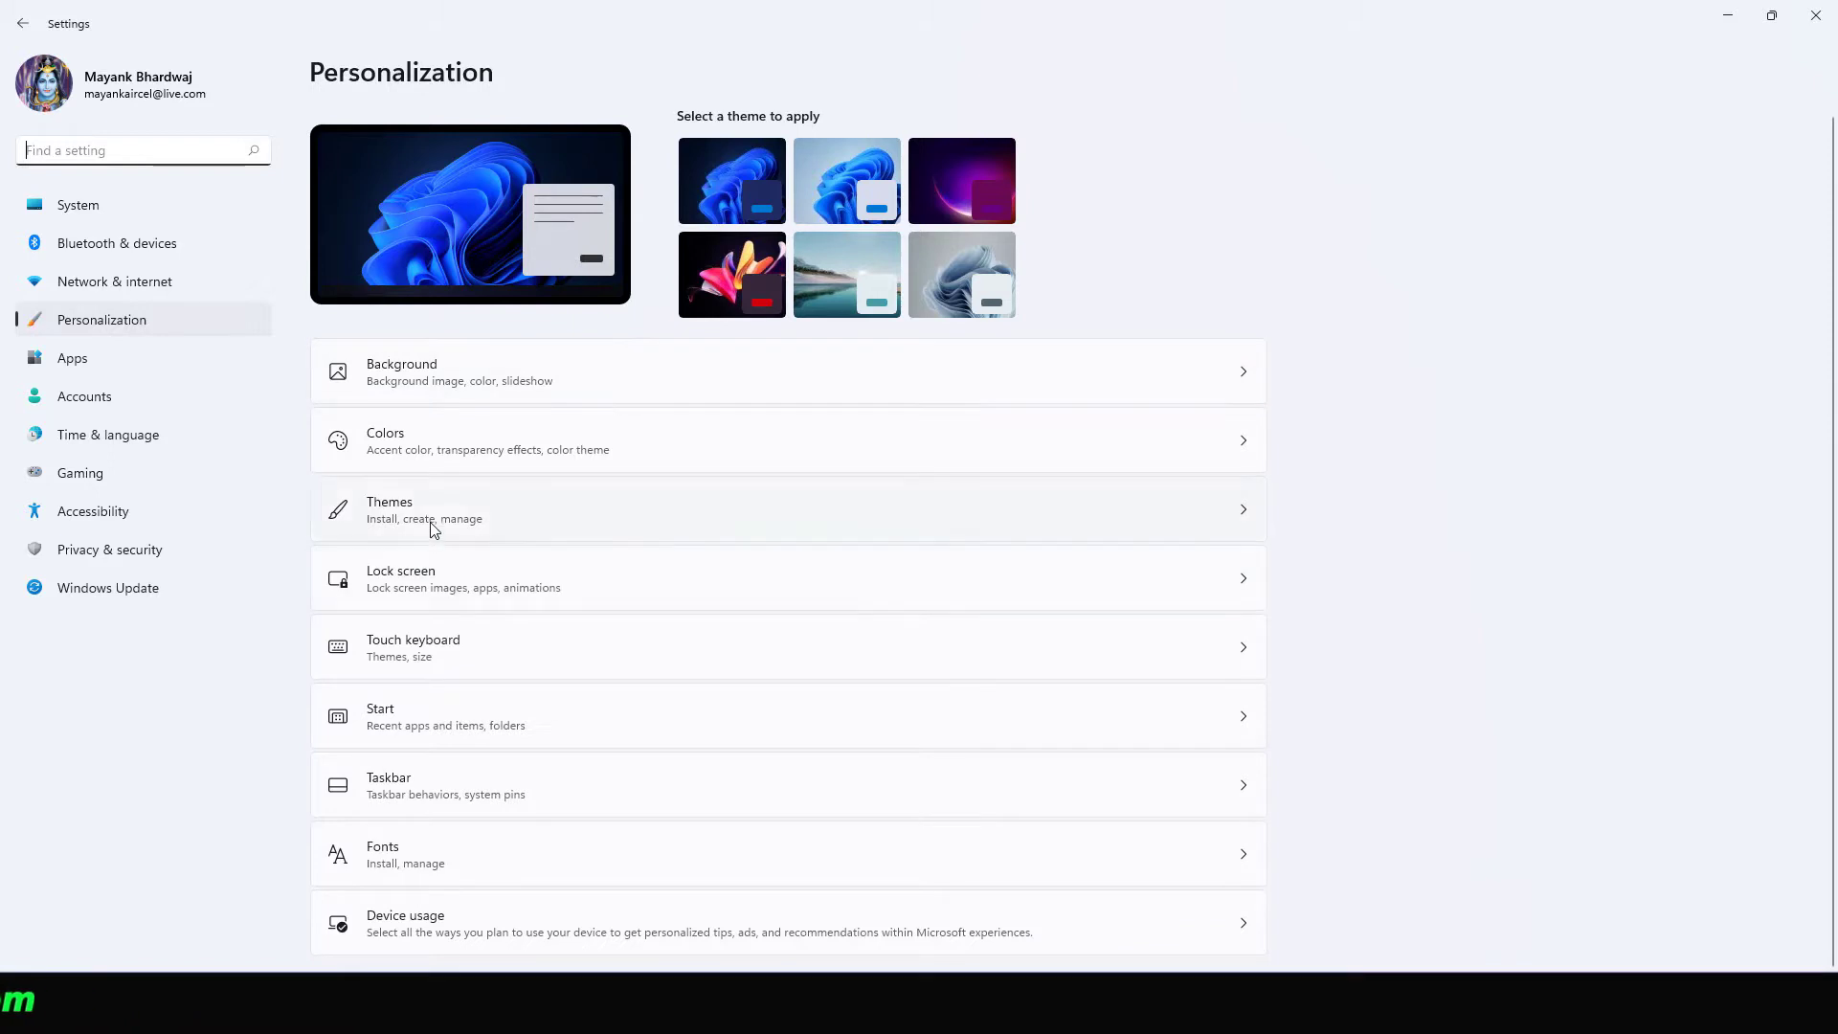
pyautogui.click(641, 533)
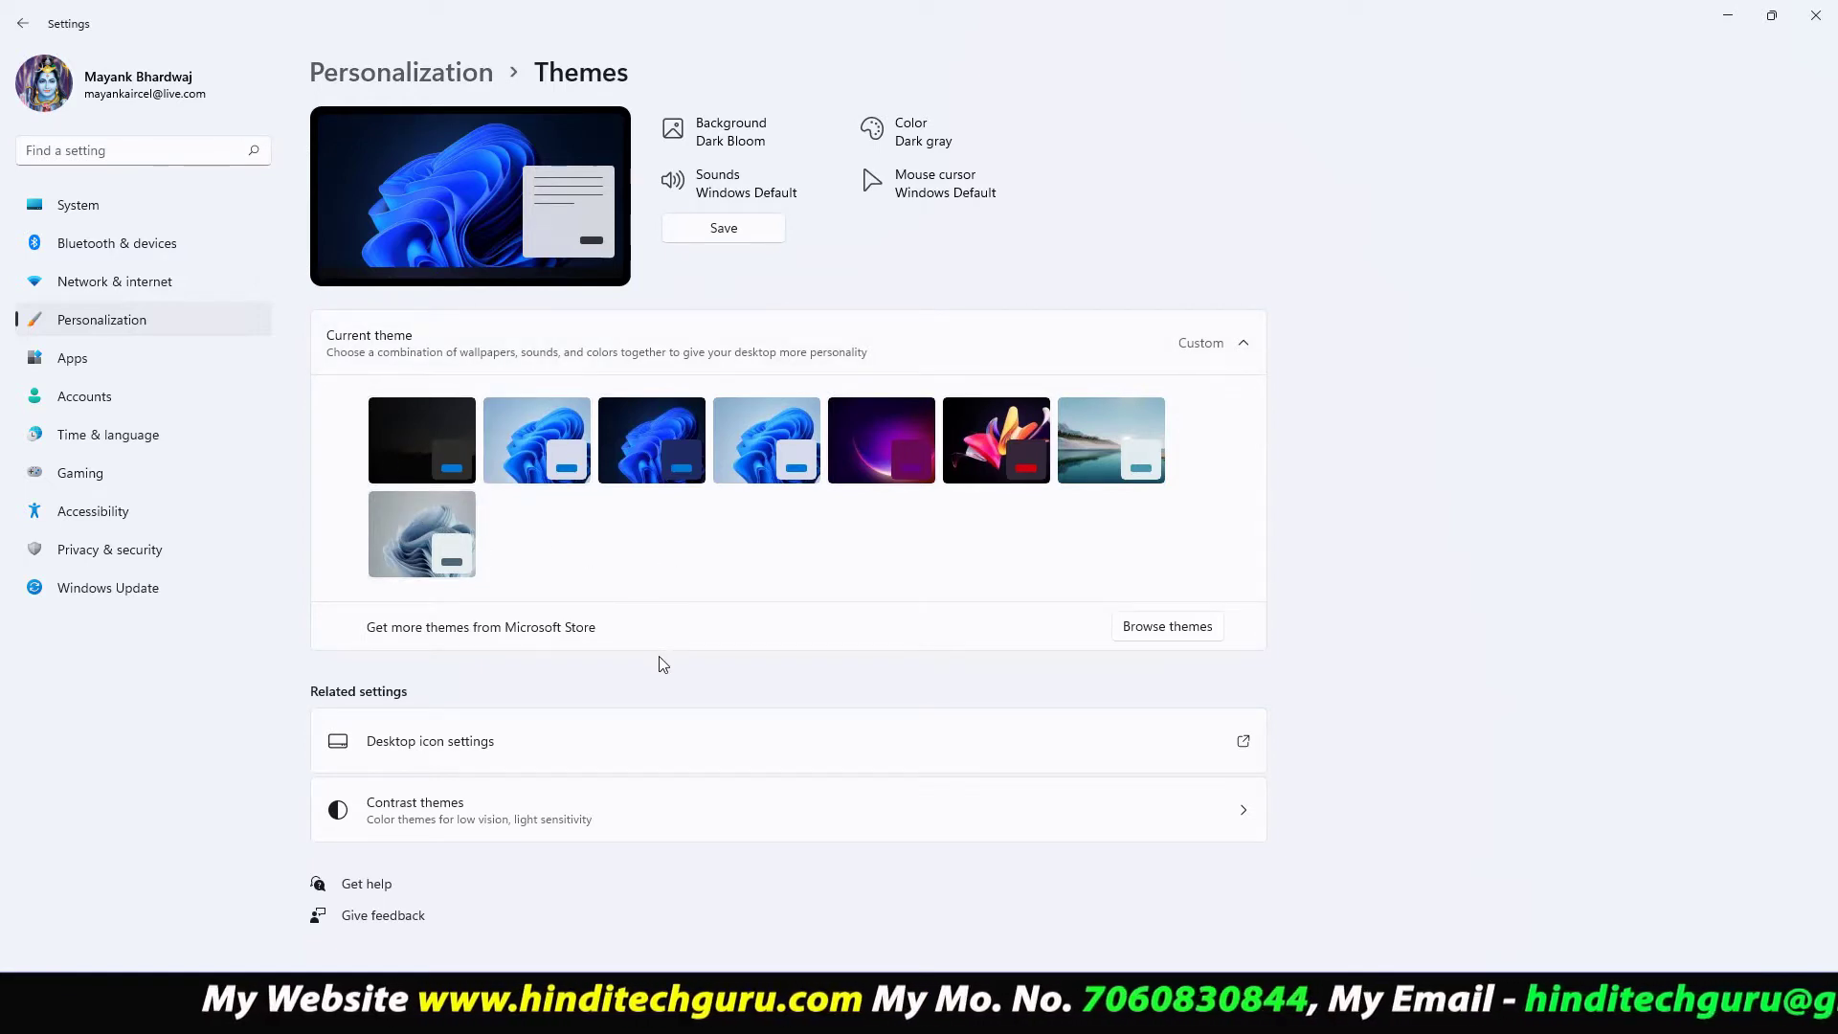
pyautogui.click(1164, 630)
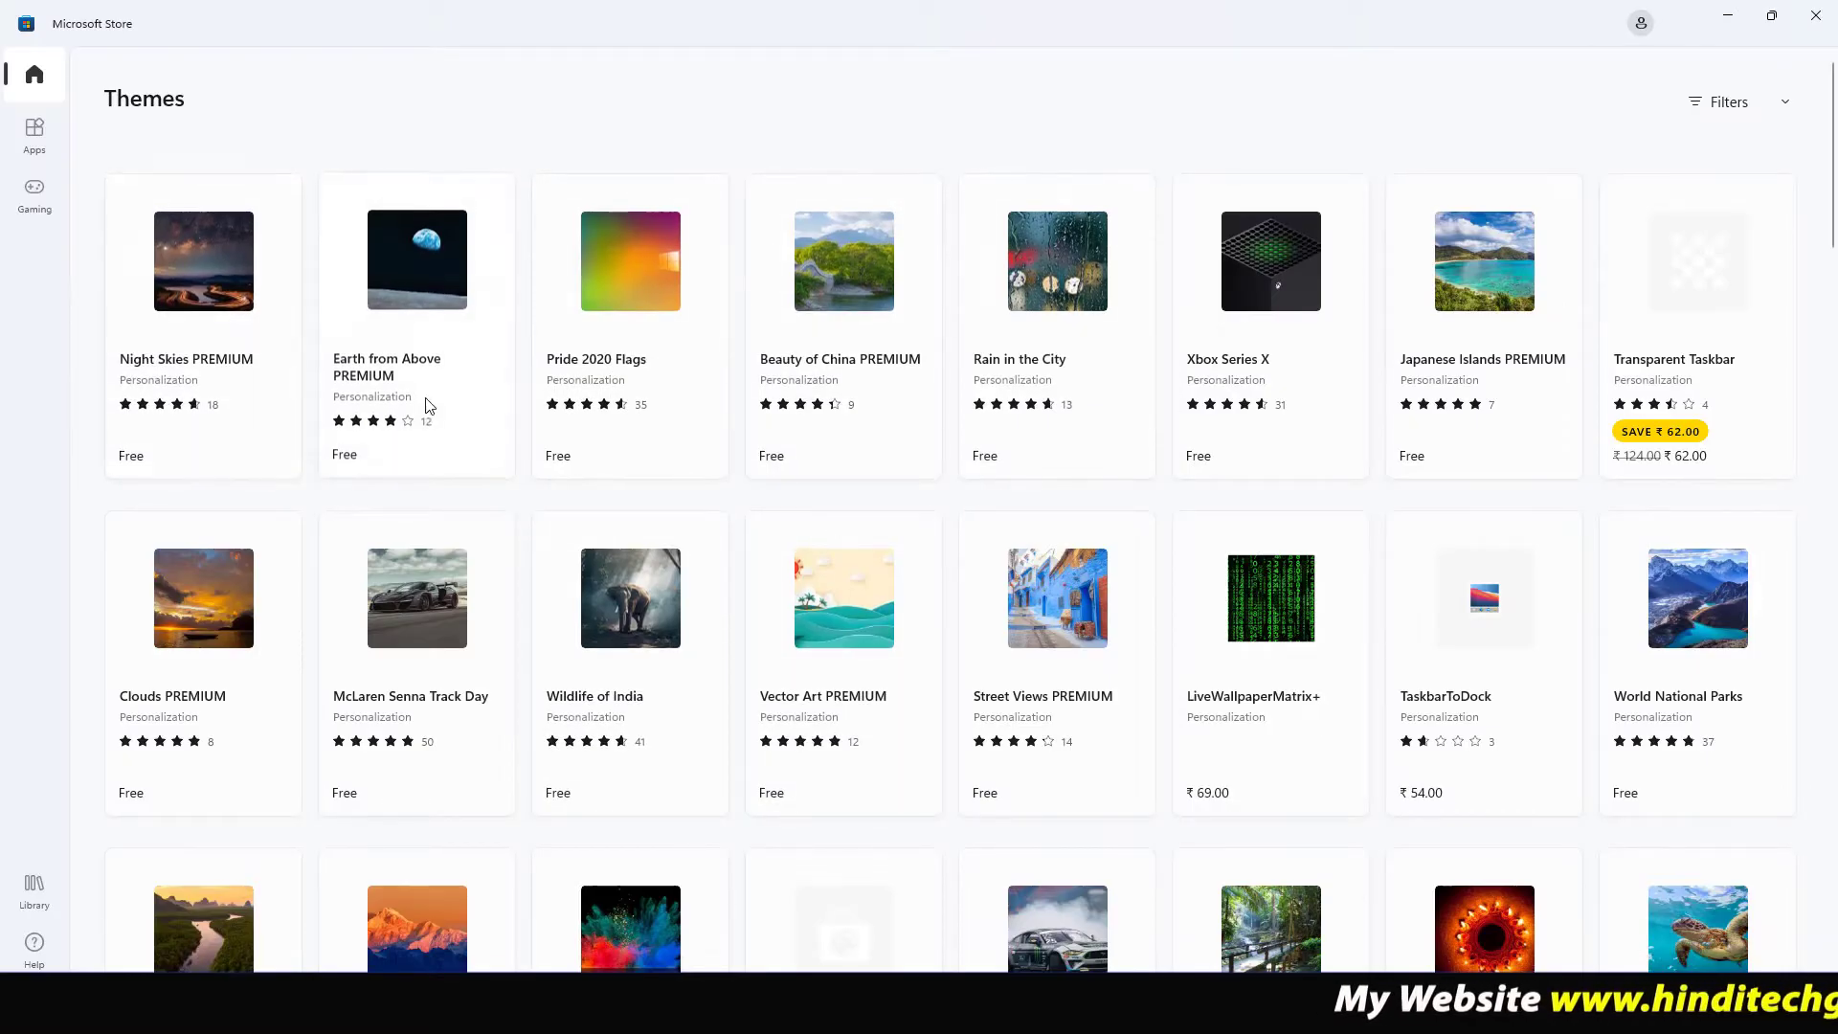
# Look through the store's theme catalogue and open the page of the free Night Skies PREMIUM theme
pyautogui.scroll(-5, 1364, 345)
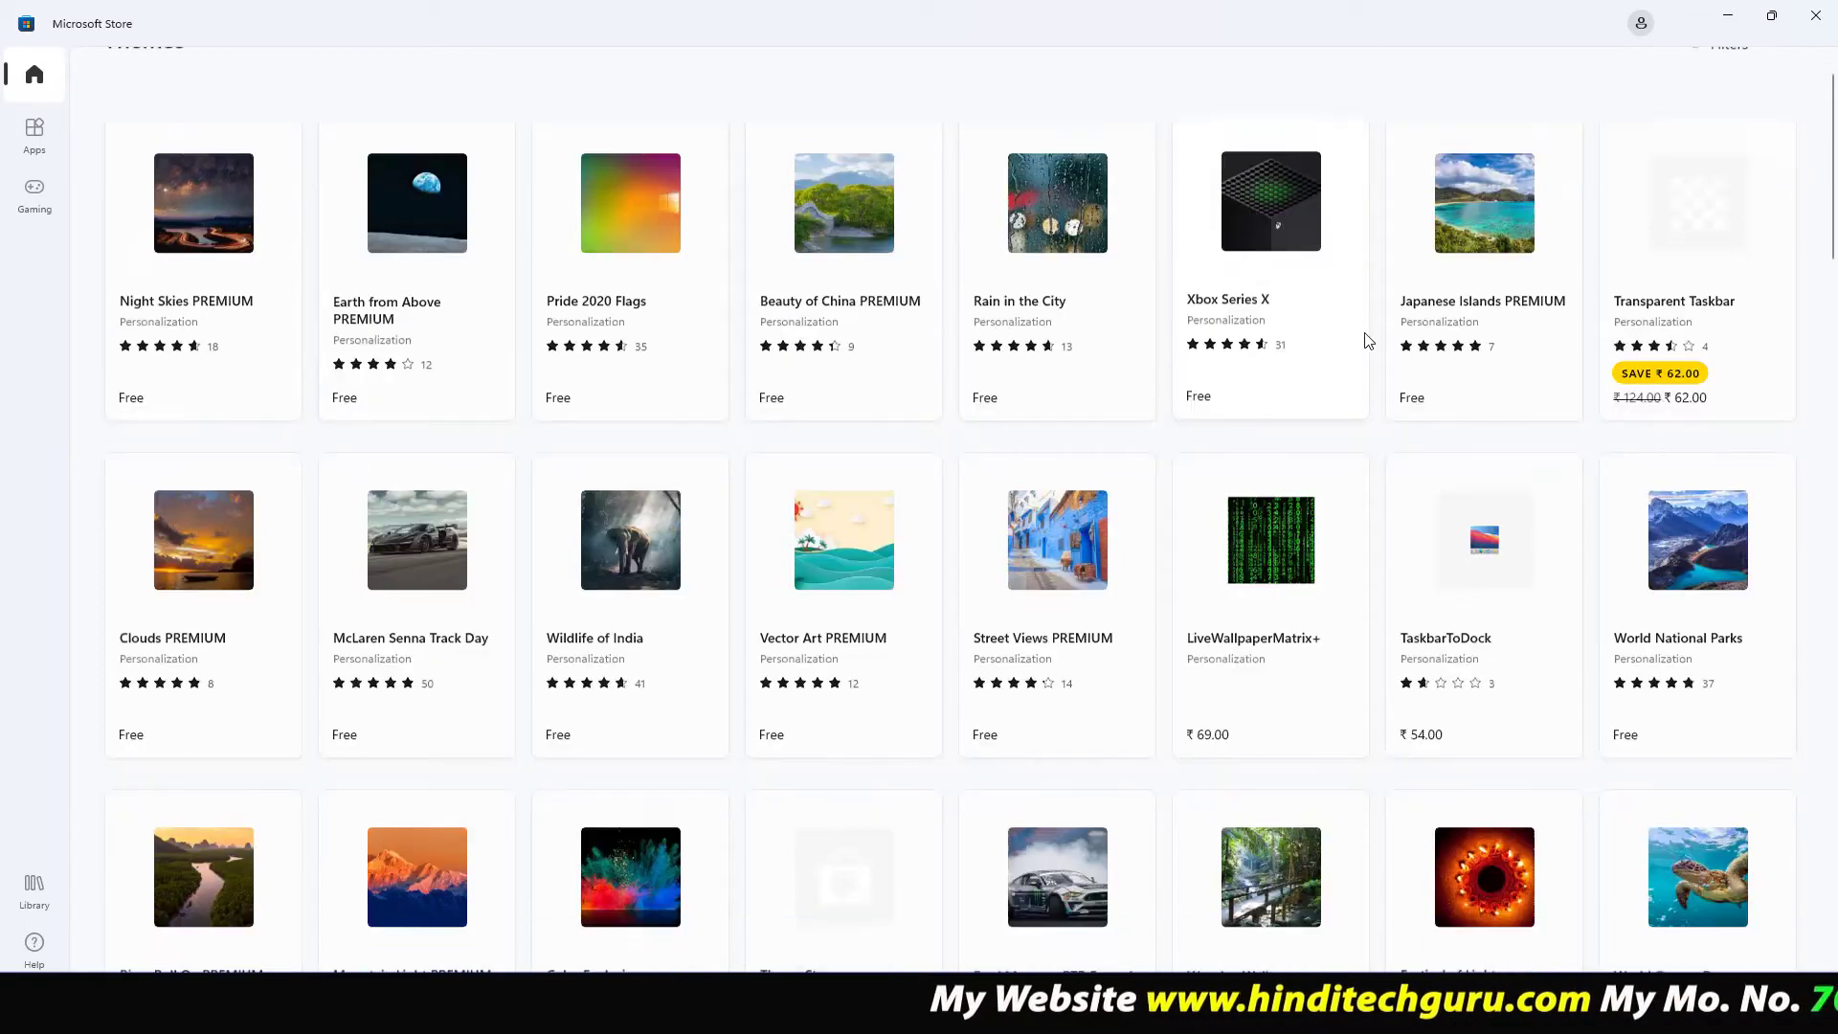
pyautogui.scroll(-3, 1358, 405)
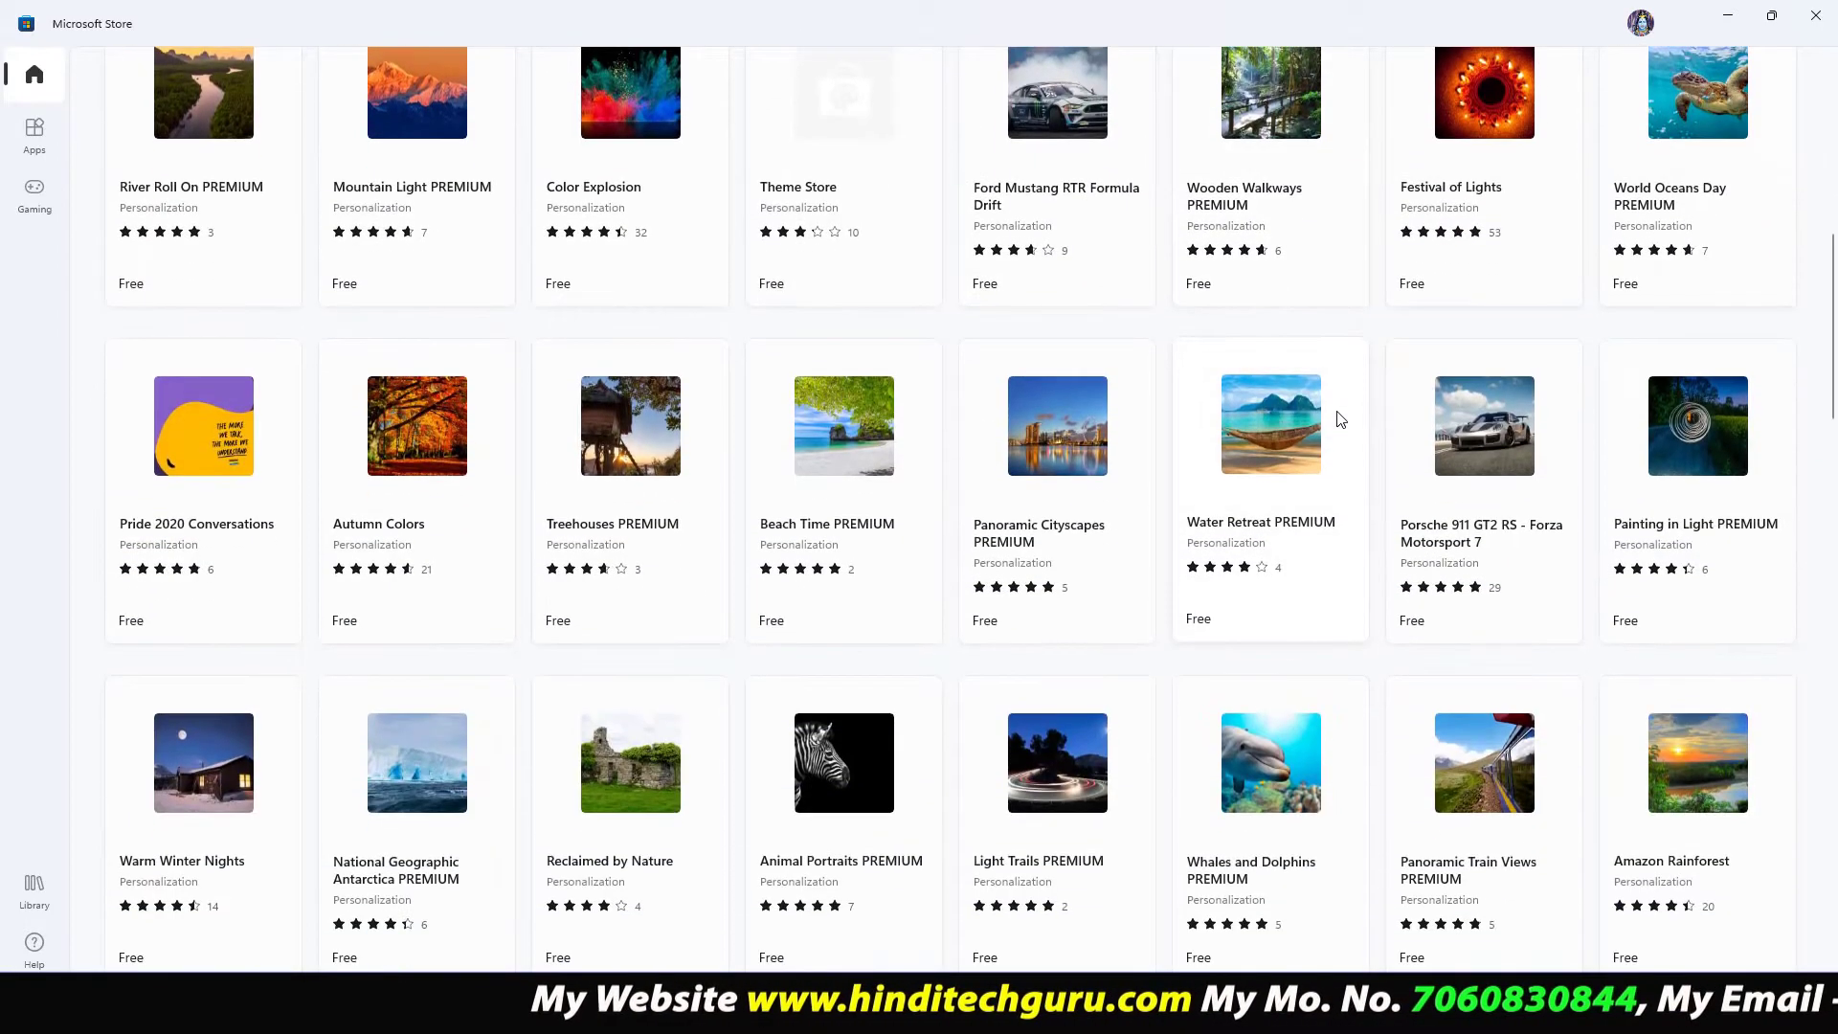
pyautogui.scroll(-2, 824, 450)
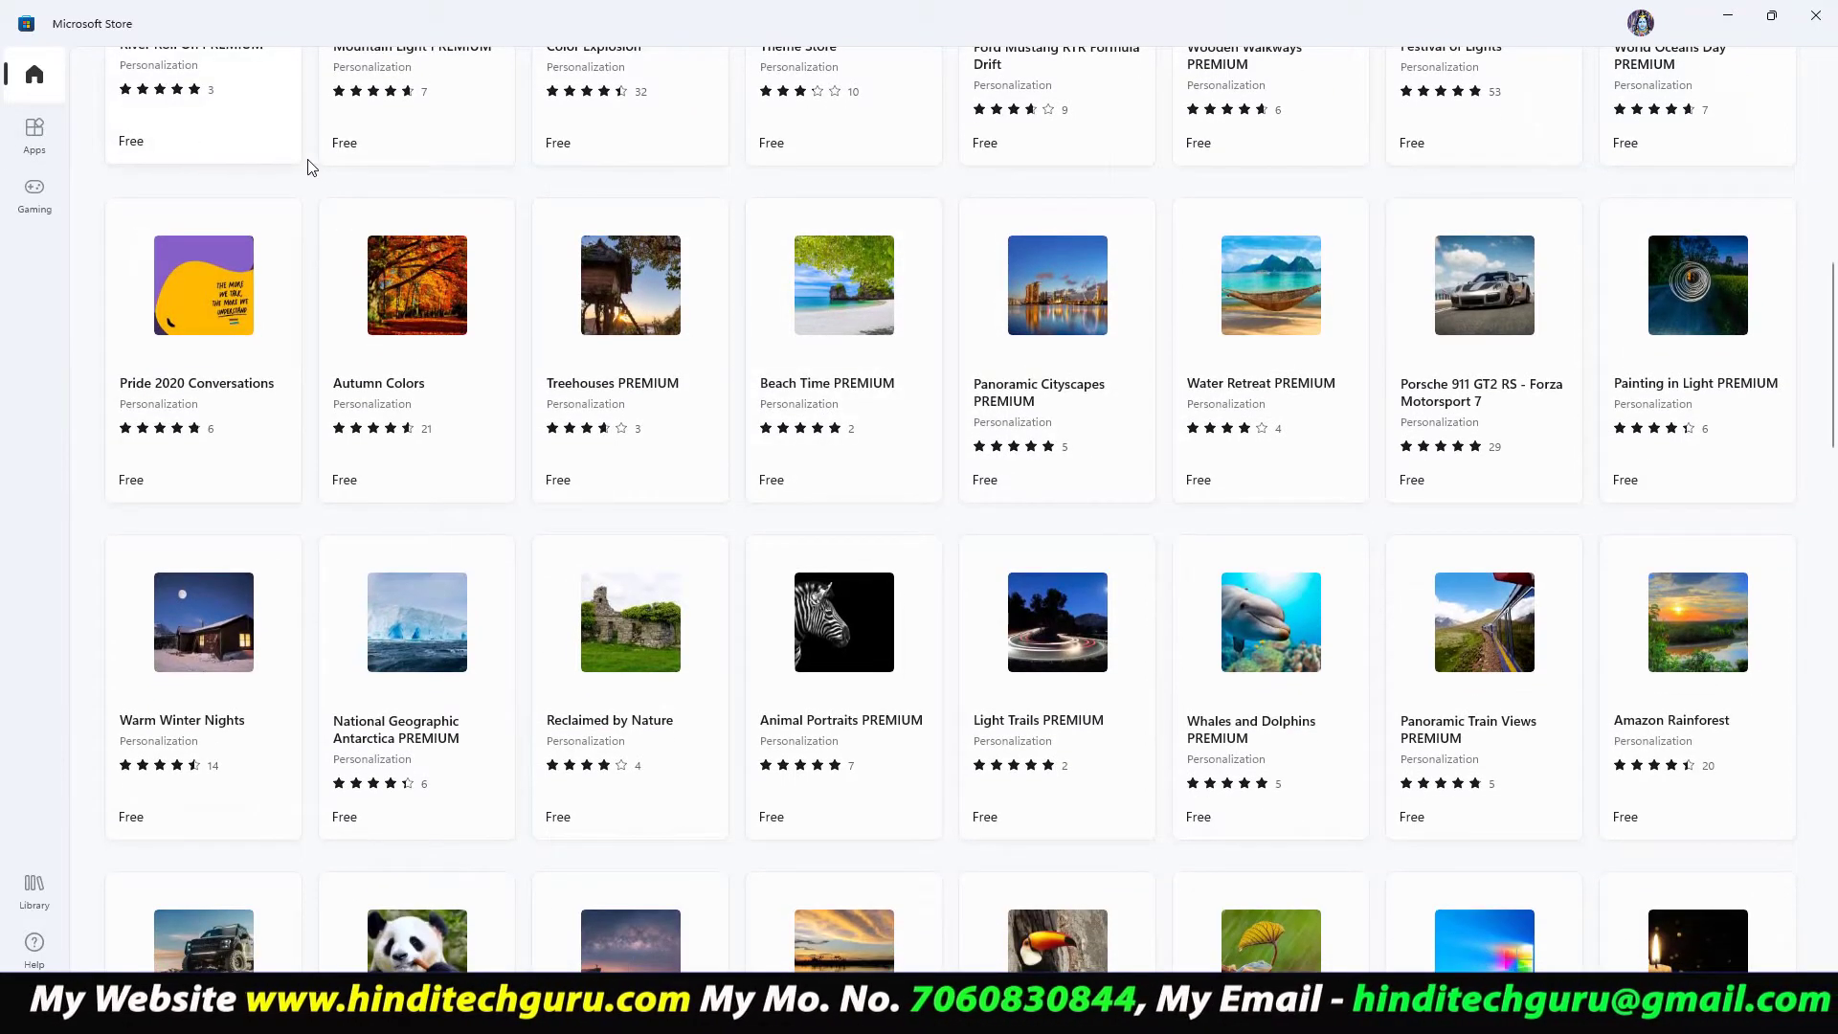
pyautogui.scroll(-2, 1426, 328)
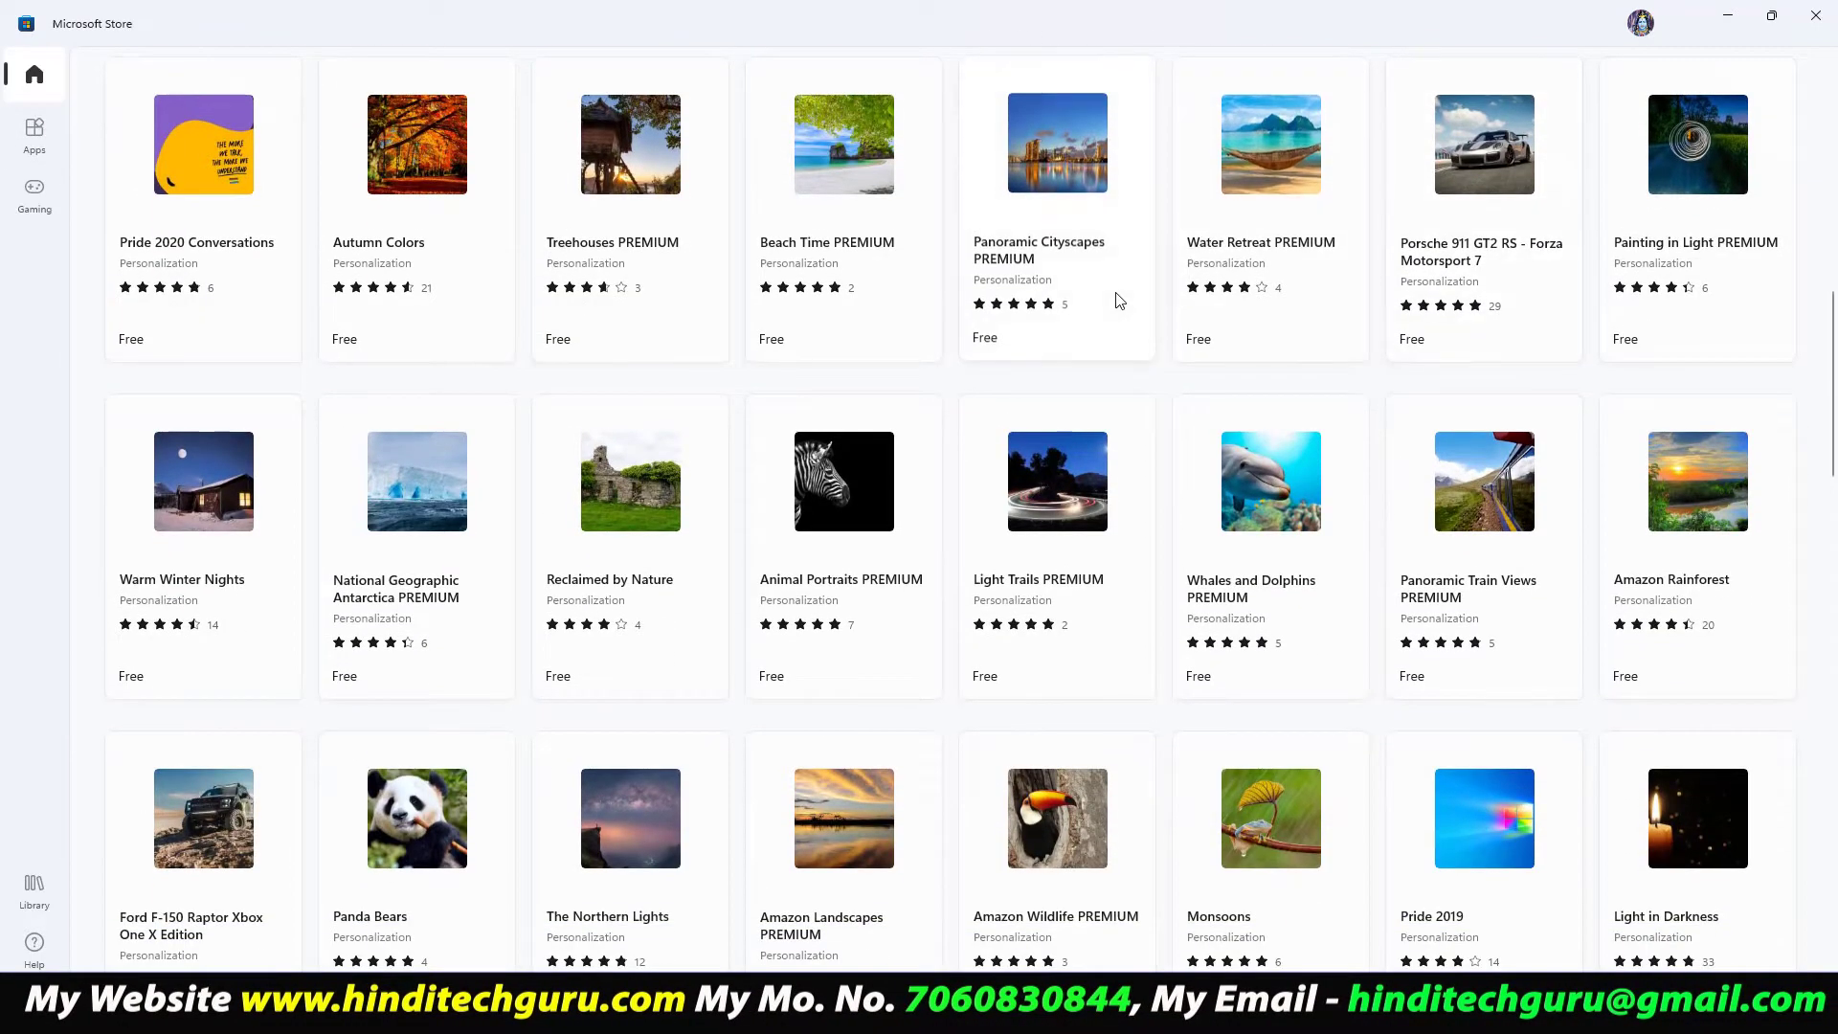
pyautogui.scroll(-2, 1424, 361)
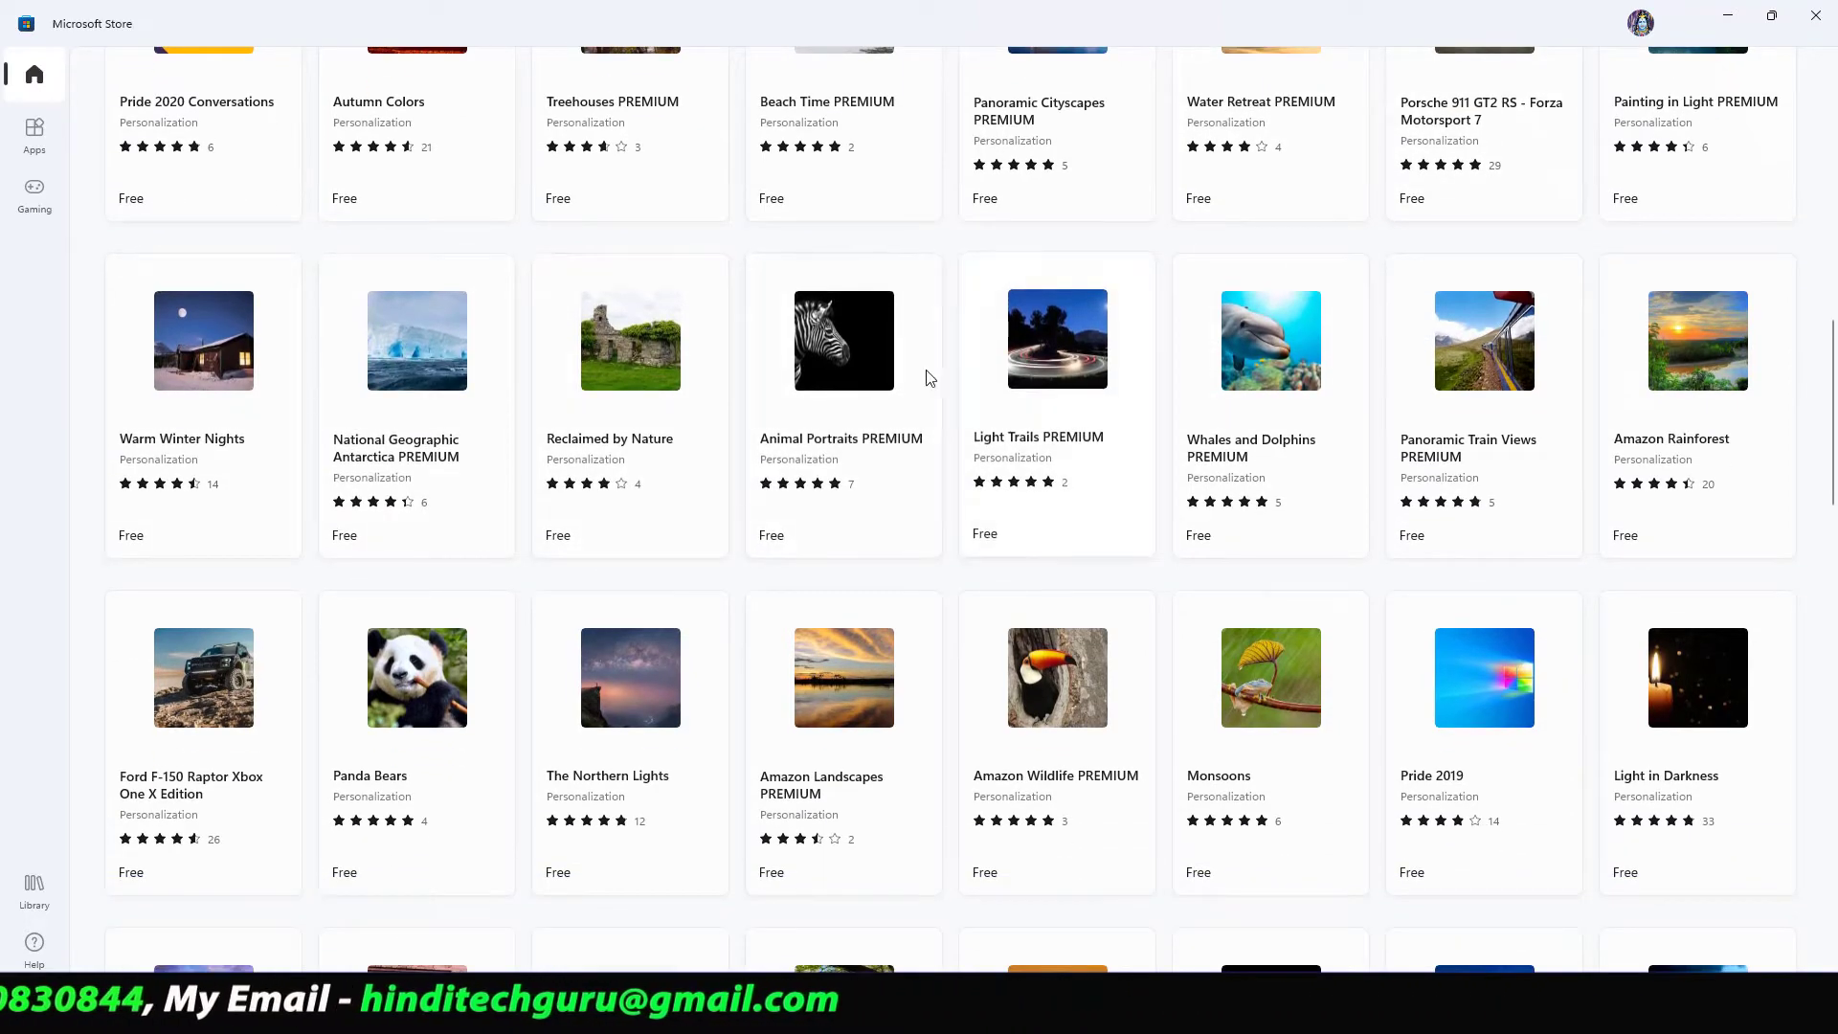
pyautogui.scroll(12, 806, 463)
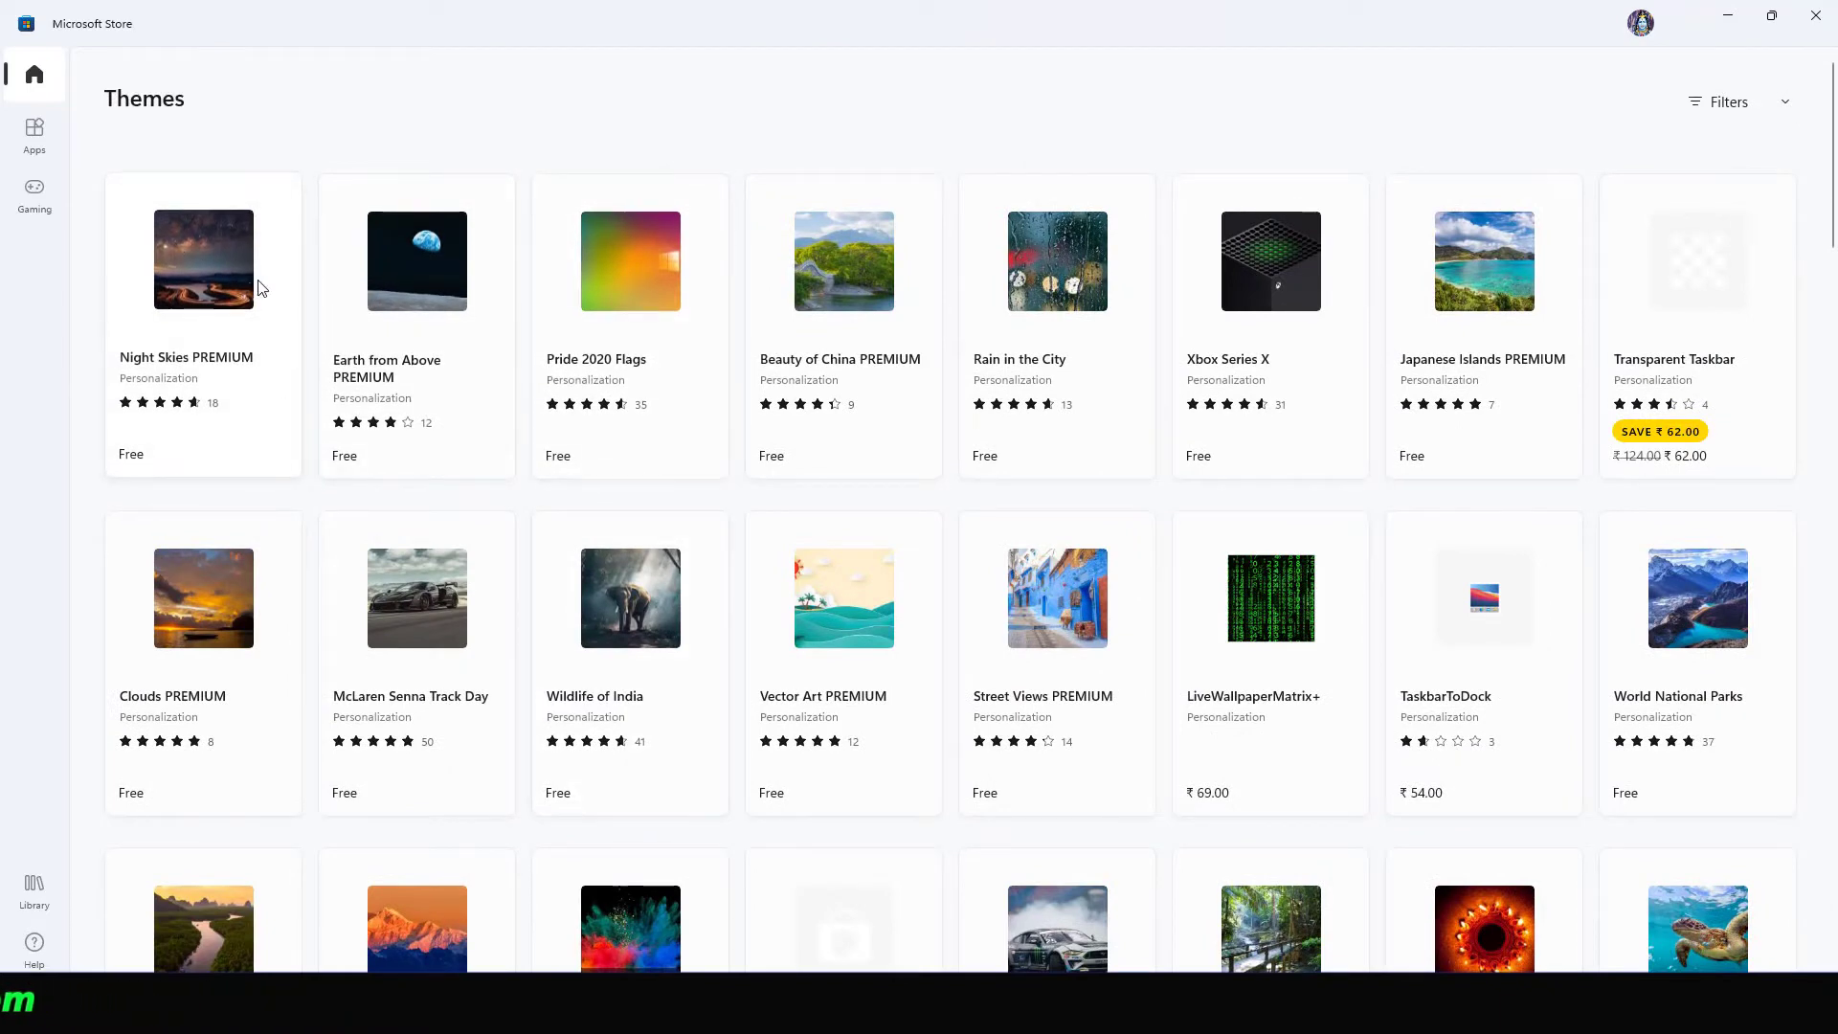
pyautogui.click(221, 258)
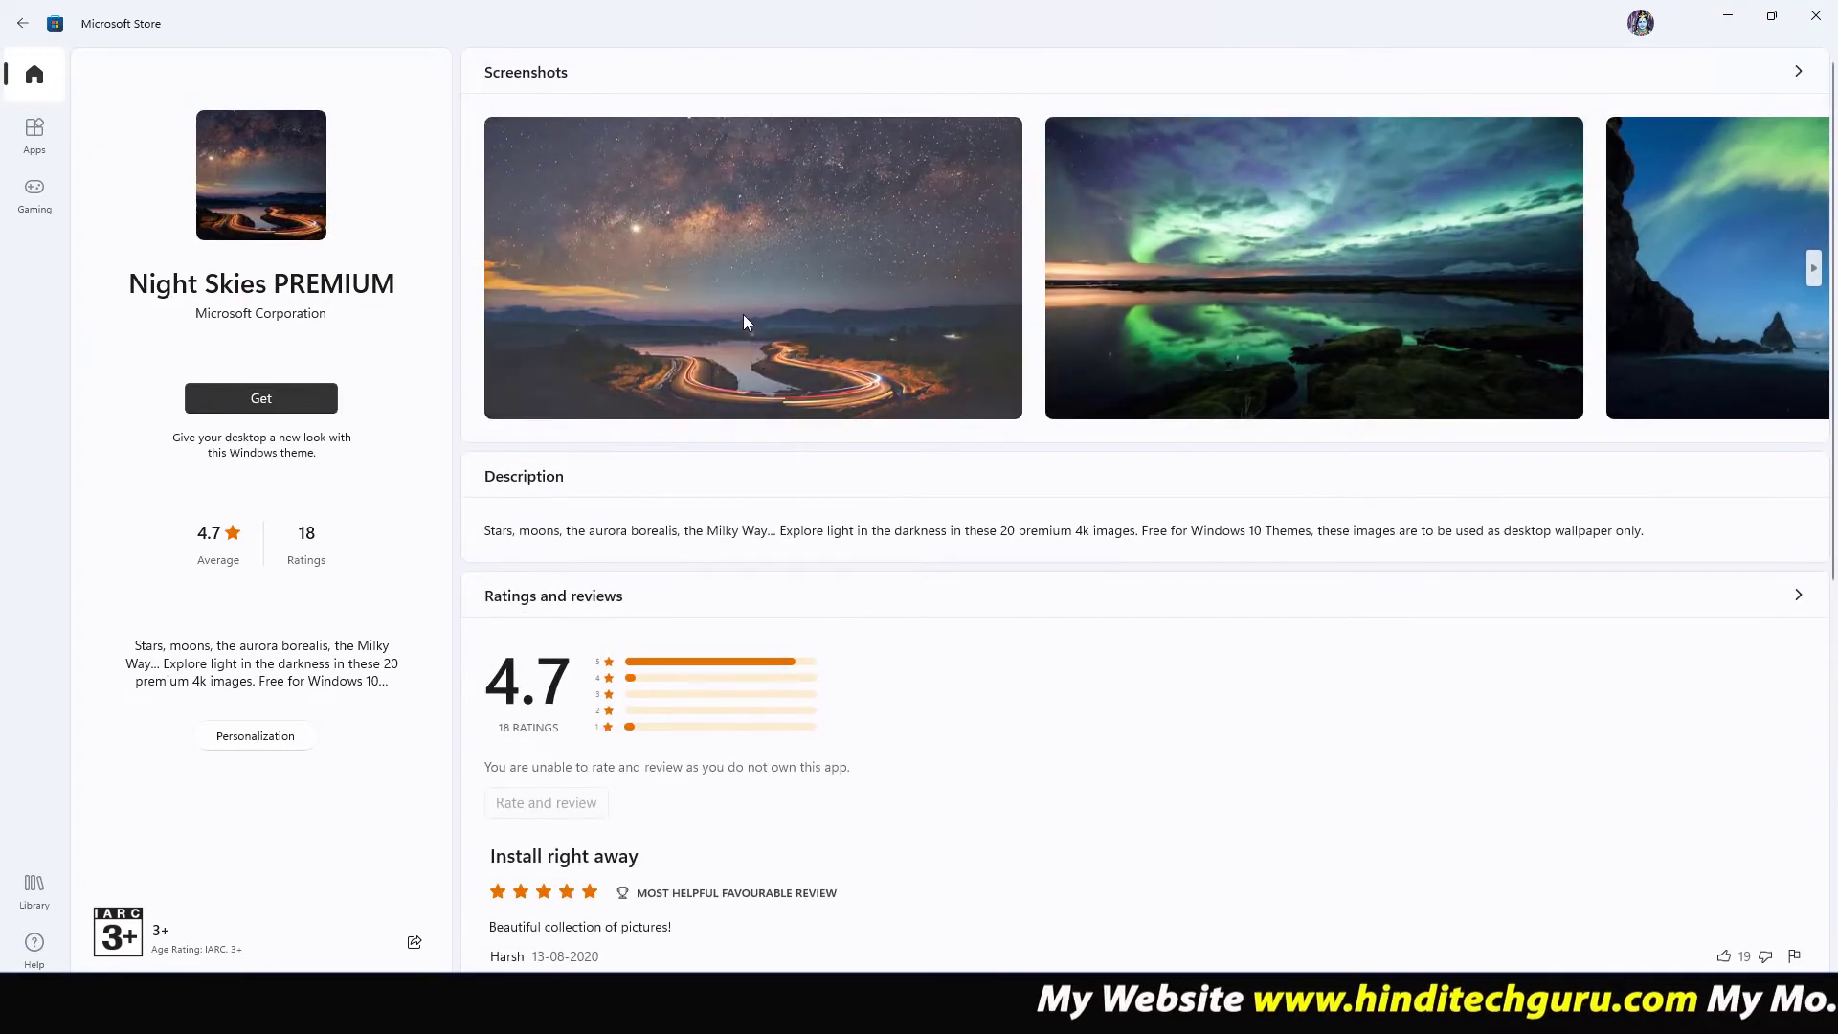
# Preview the Night Skies PREMIUM screenshots, viewing the first one enlarged and the last ones in the gallery
pyautogui.click(742, 314)
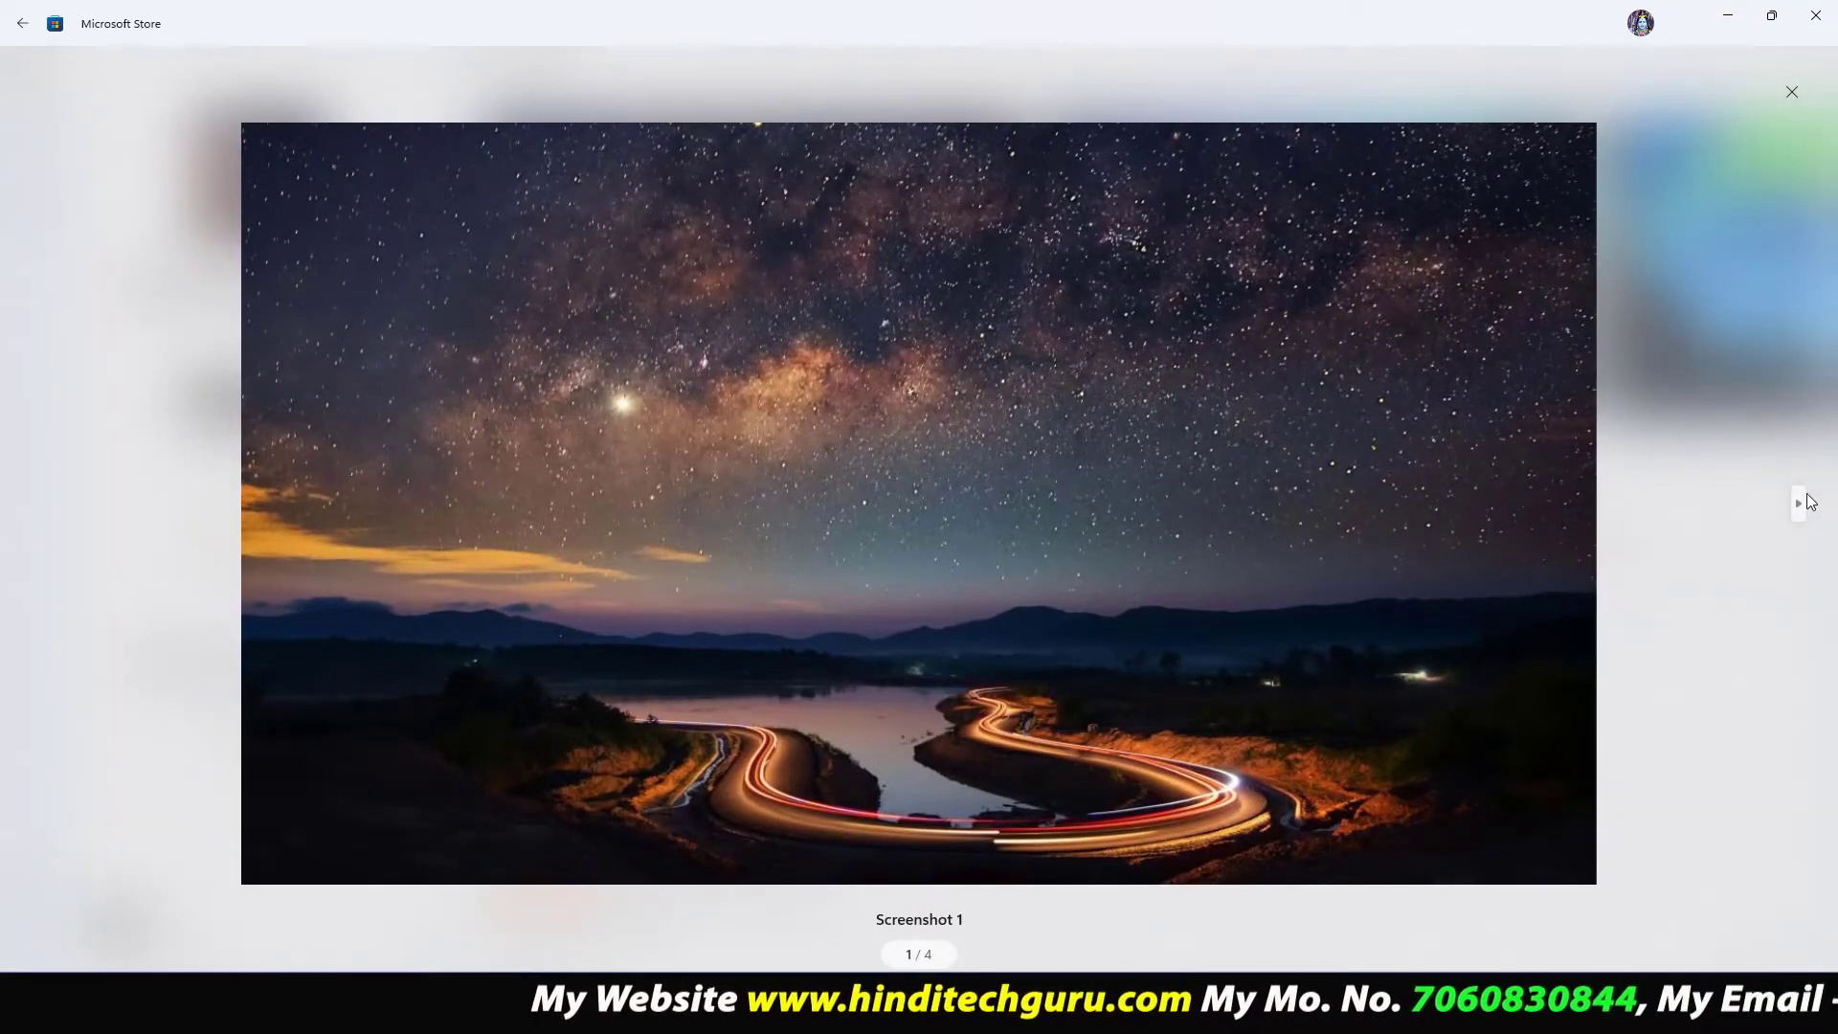
pyautogui.click(1792, 92)
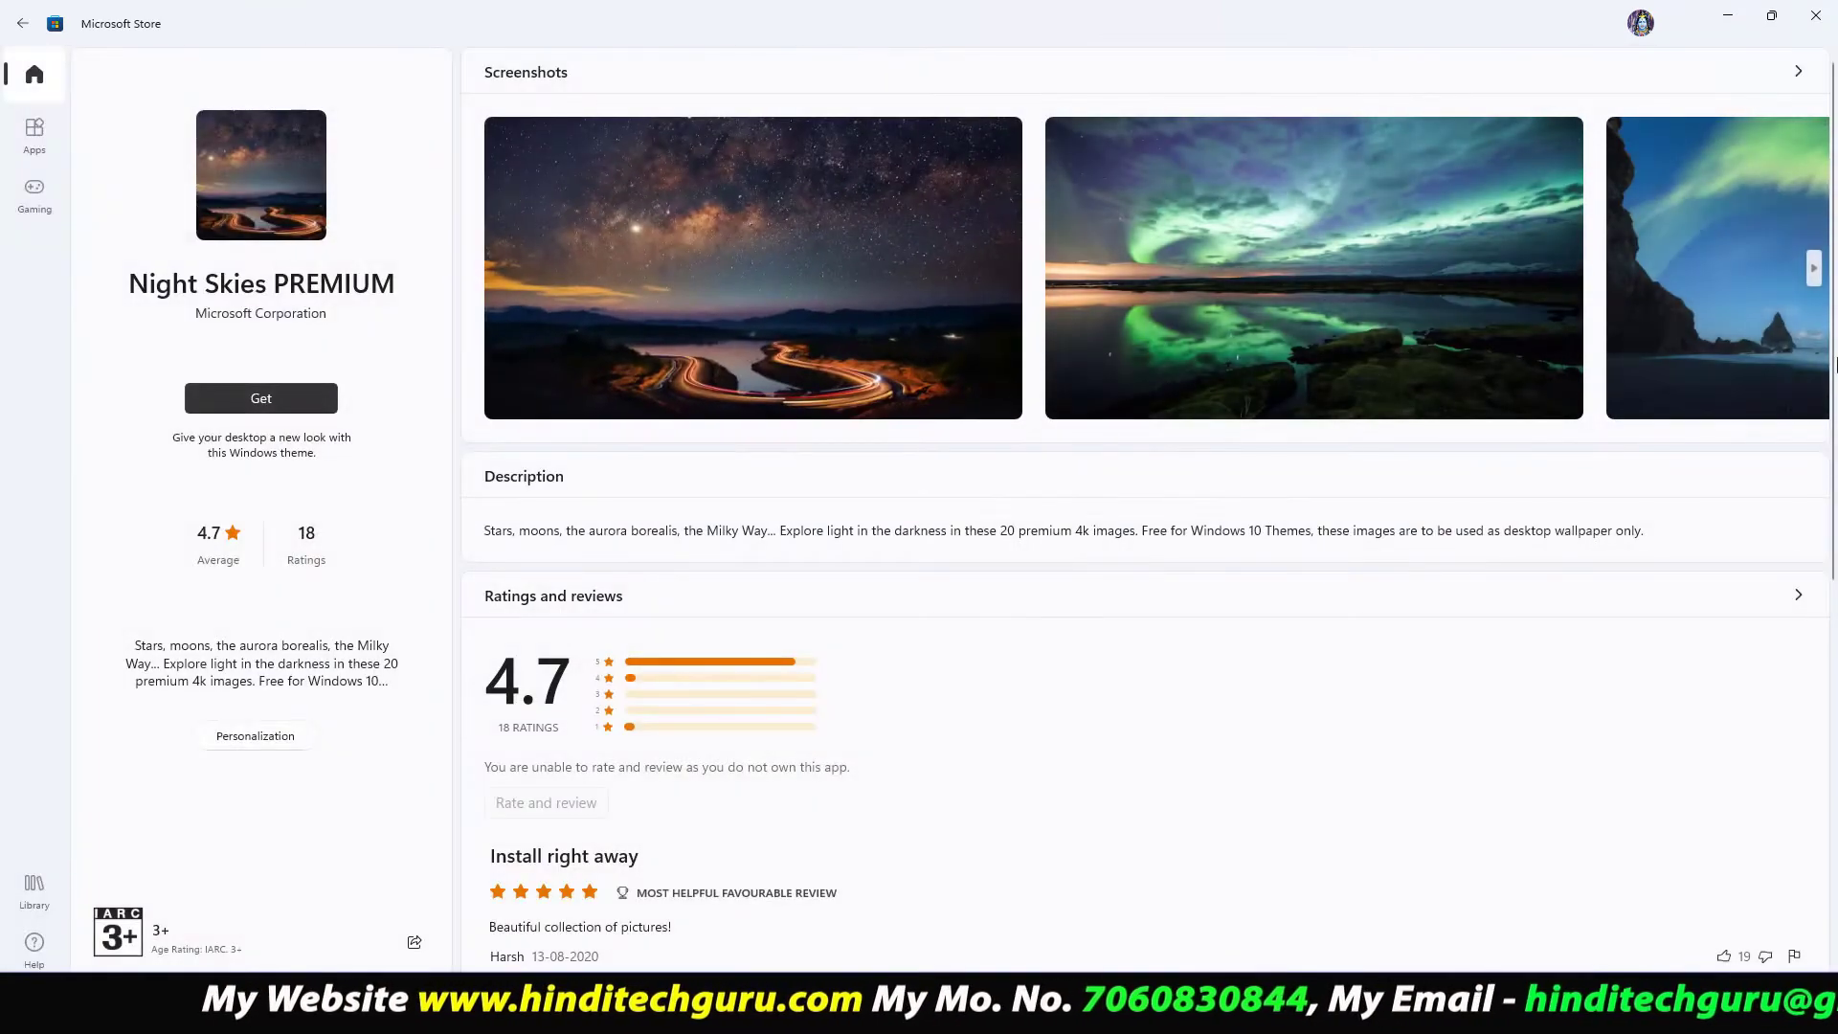
pyautogui.click(1813, 270)
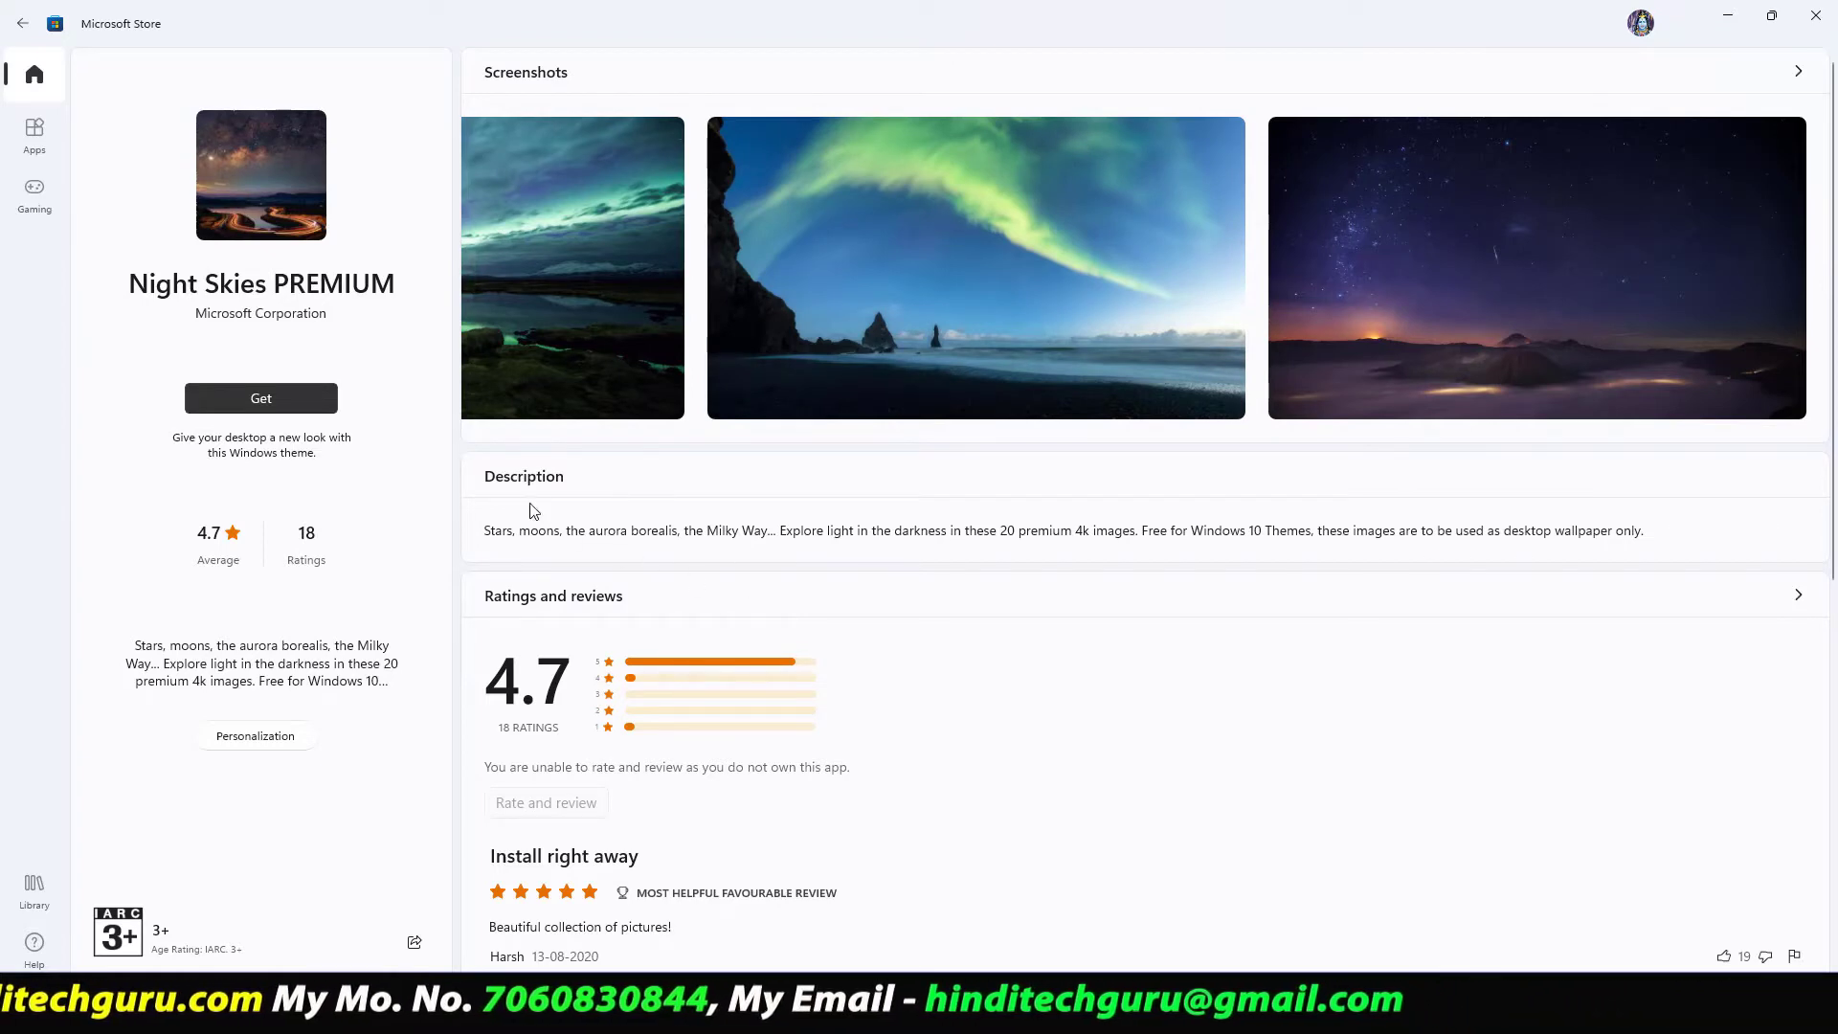
# Install the Night Skies PREMIUM theme and open it from its store page
pyautogui.click(274, 414)
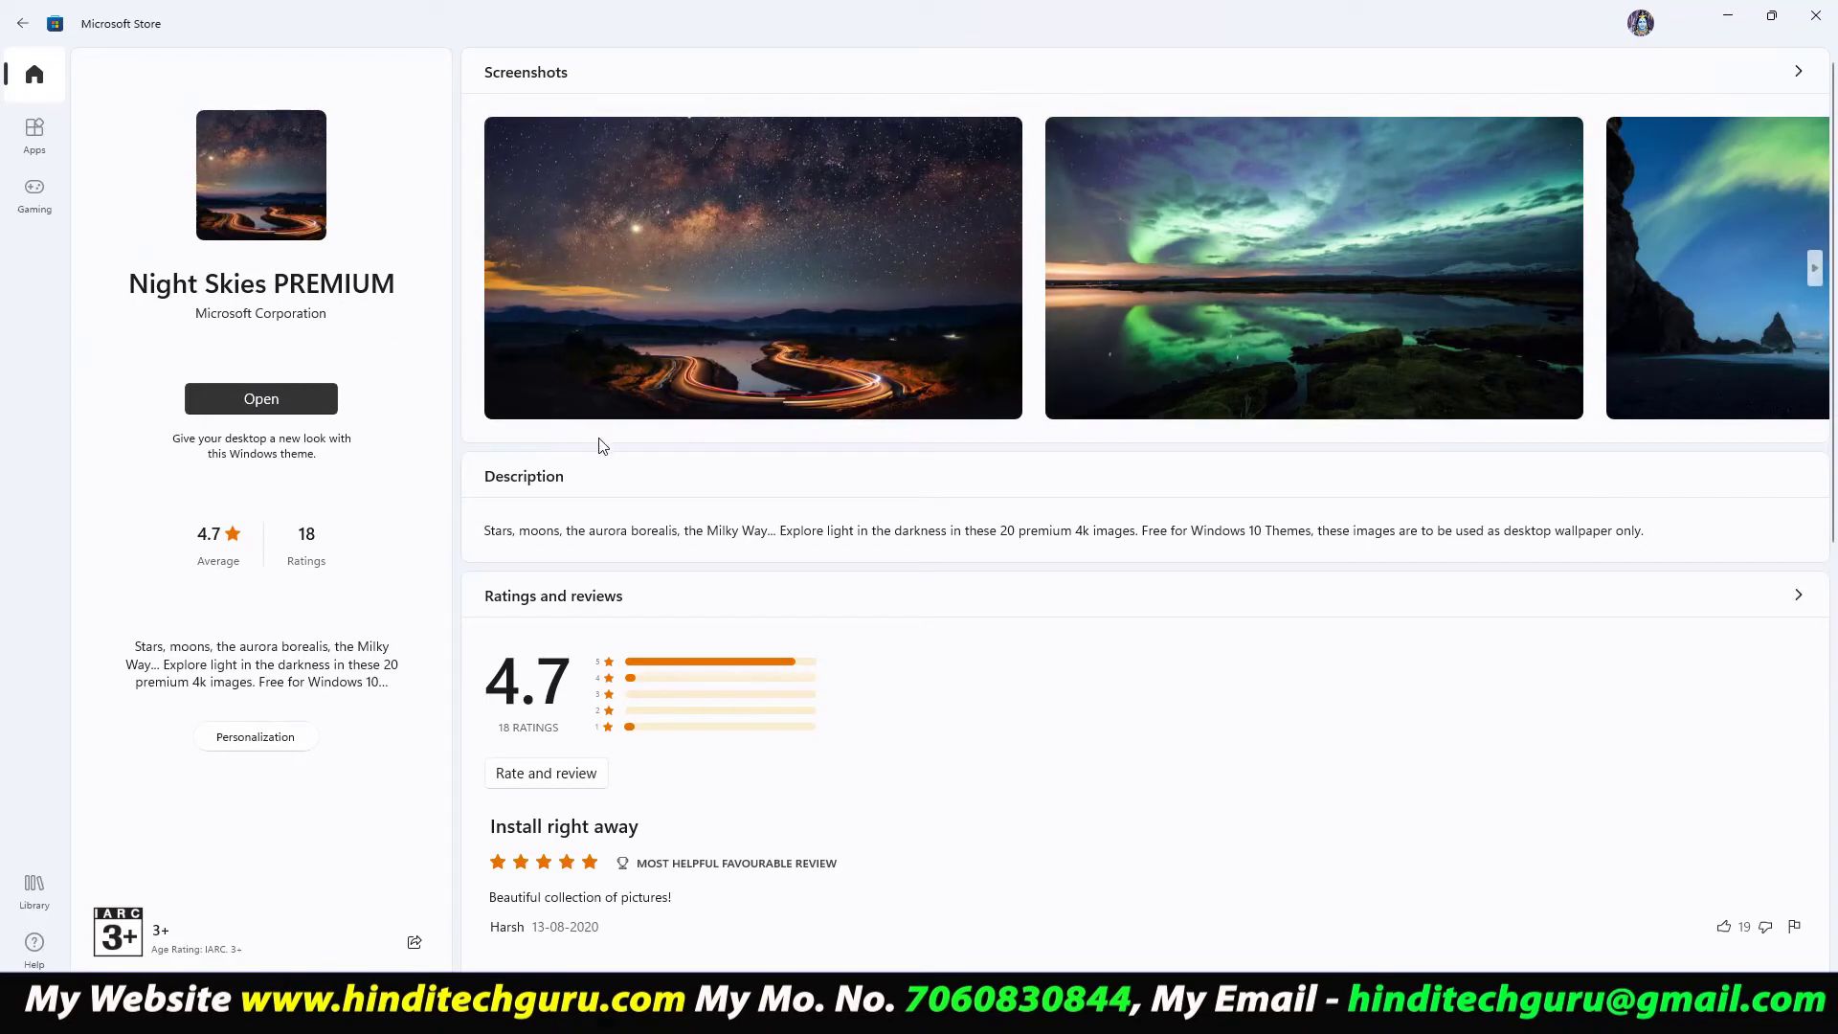
pyautogui.click(273, 414)
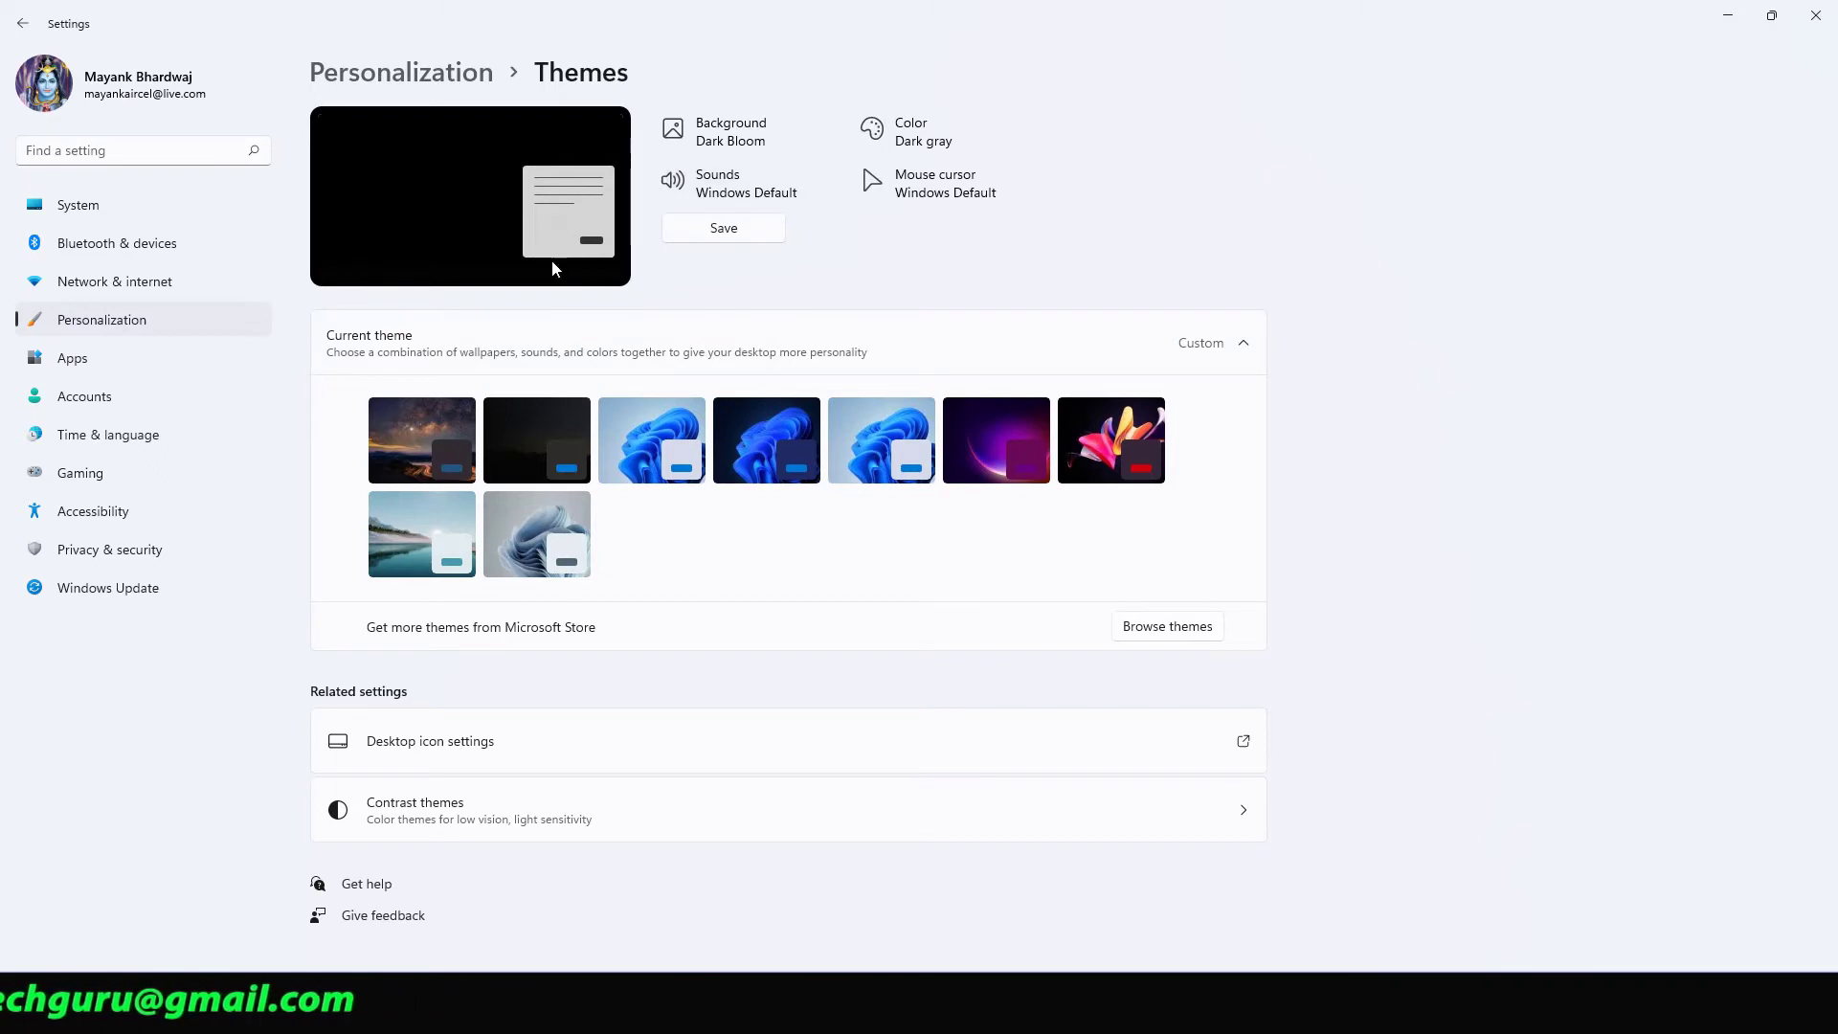
# Minimize the store, centre the restored Settings window over the desktop, and apply the Night Skies PREMIUM theme
pyautogui.click(1773, 27)
pyautogui.doubleClick(1714, 21)
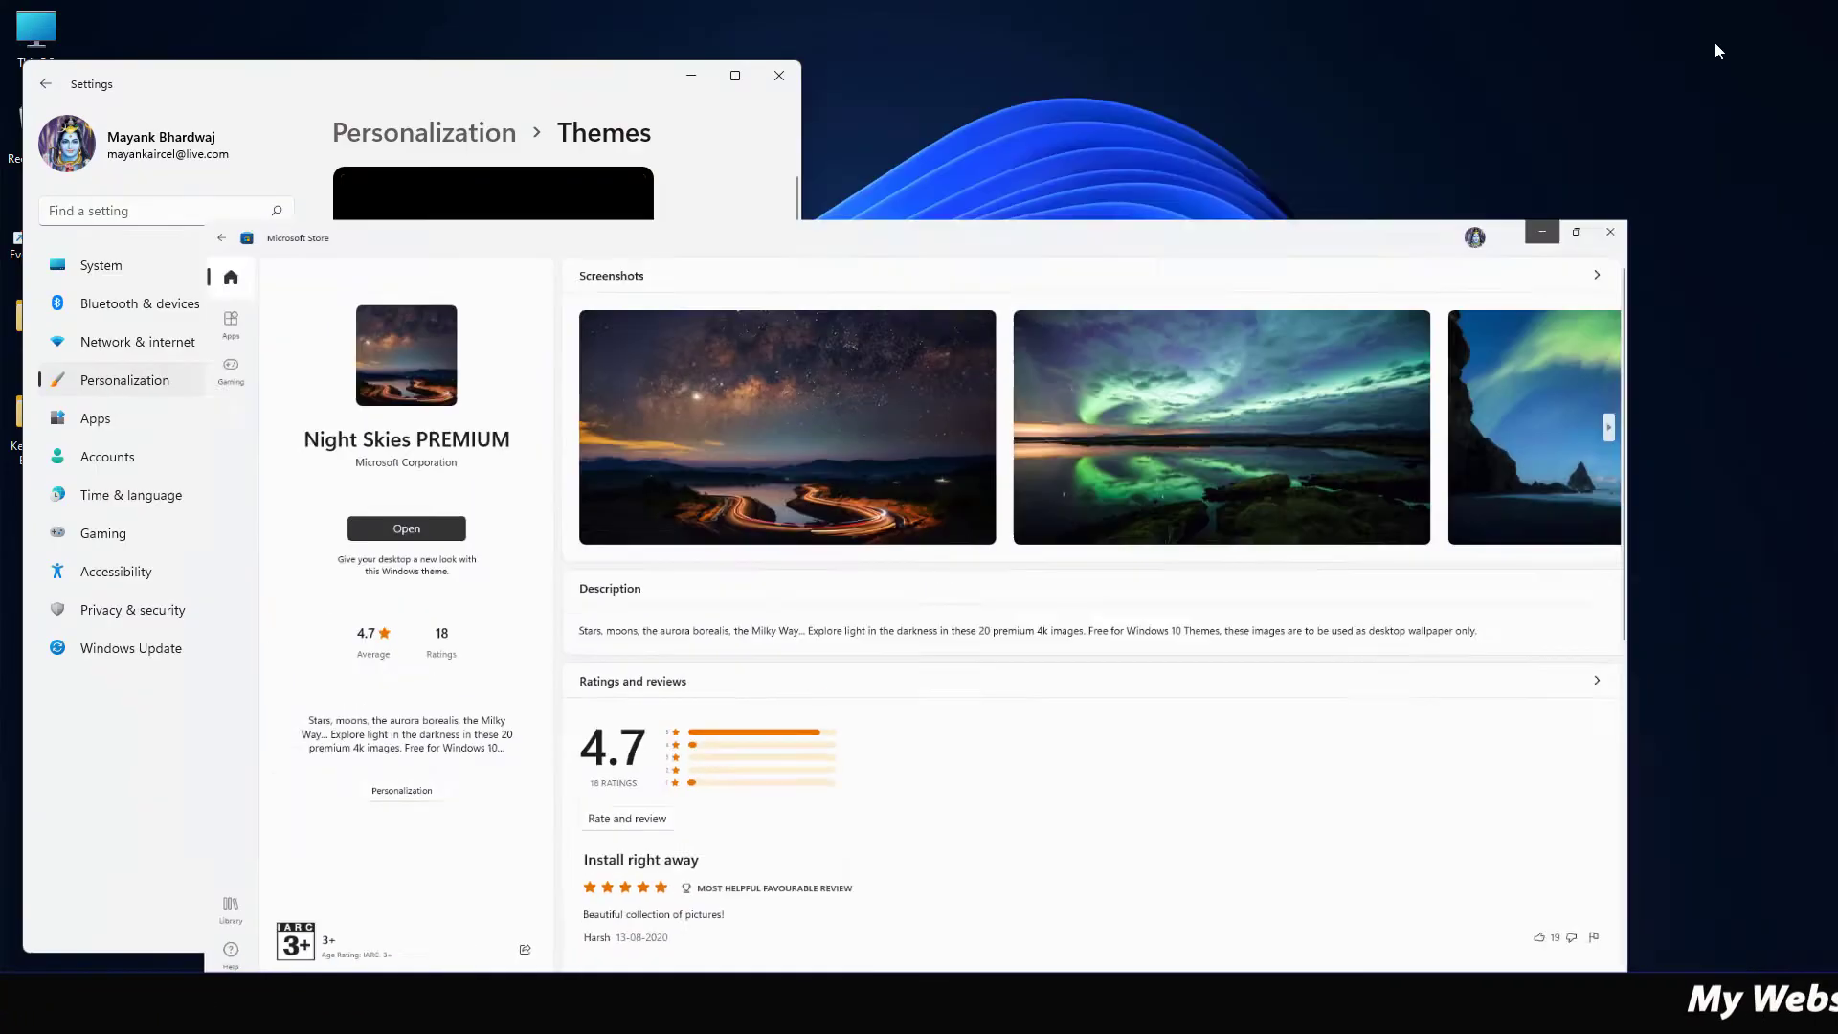
pyautogui.click(1542, 231)
pyautogui.moveTo(514, 98); pyautogui.dragTo(1041, 78)
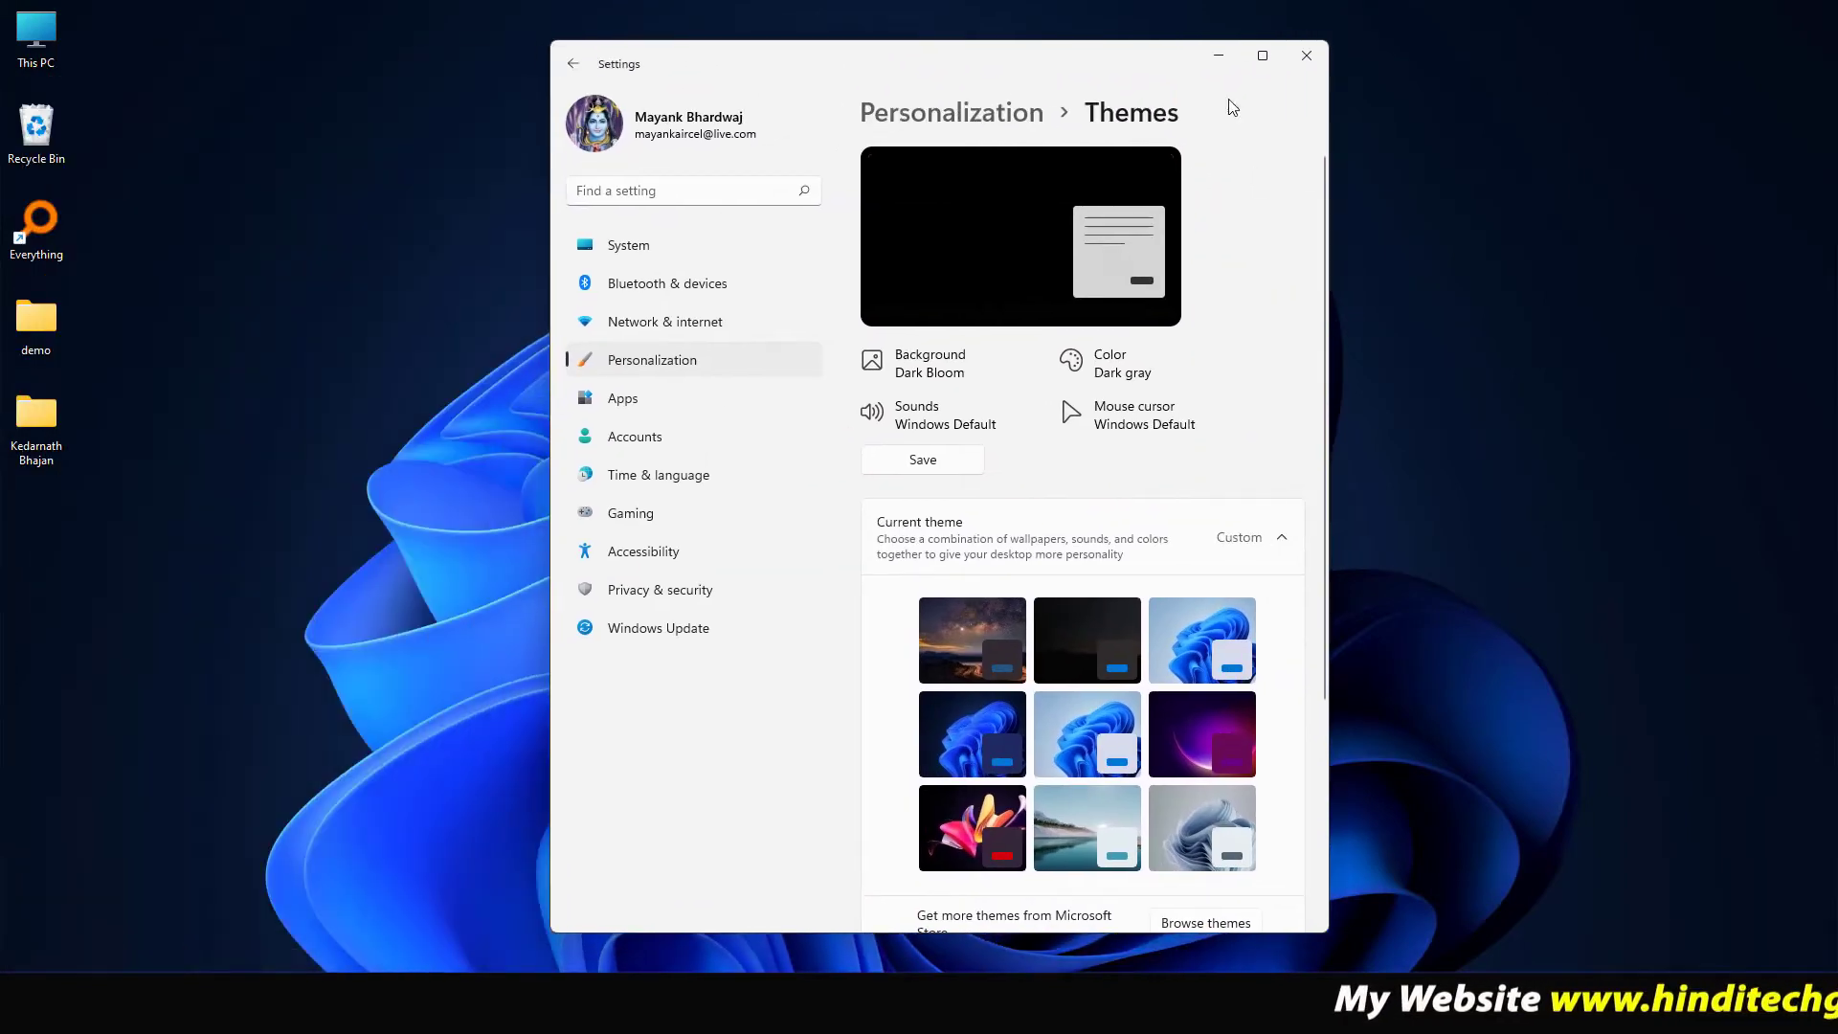
pyautogui.click(1262, 59)
pyautogui.doubleClick(1275, 10)
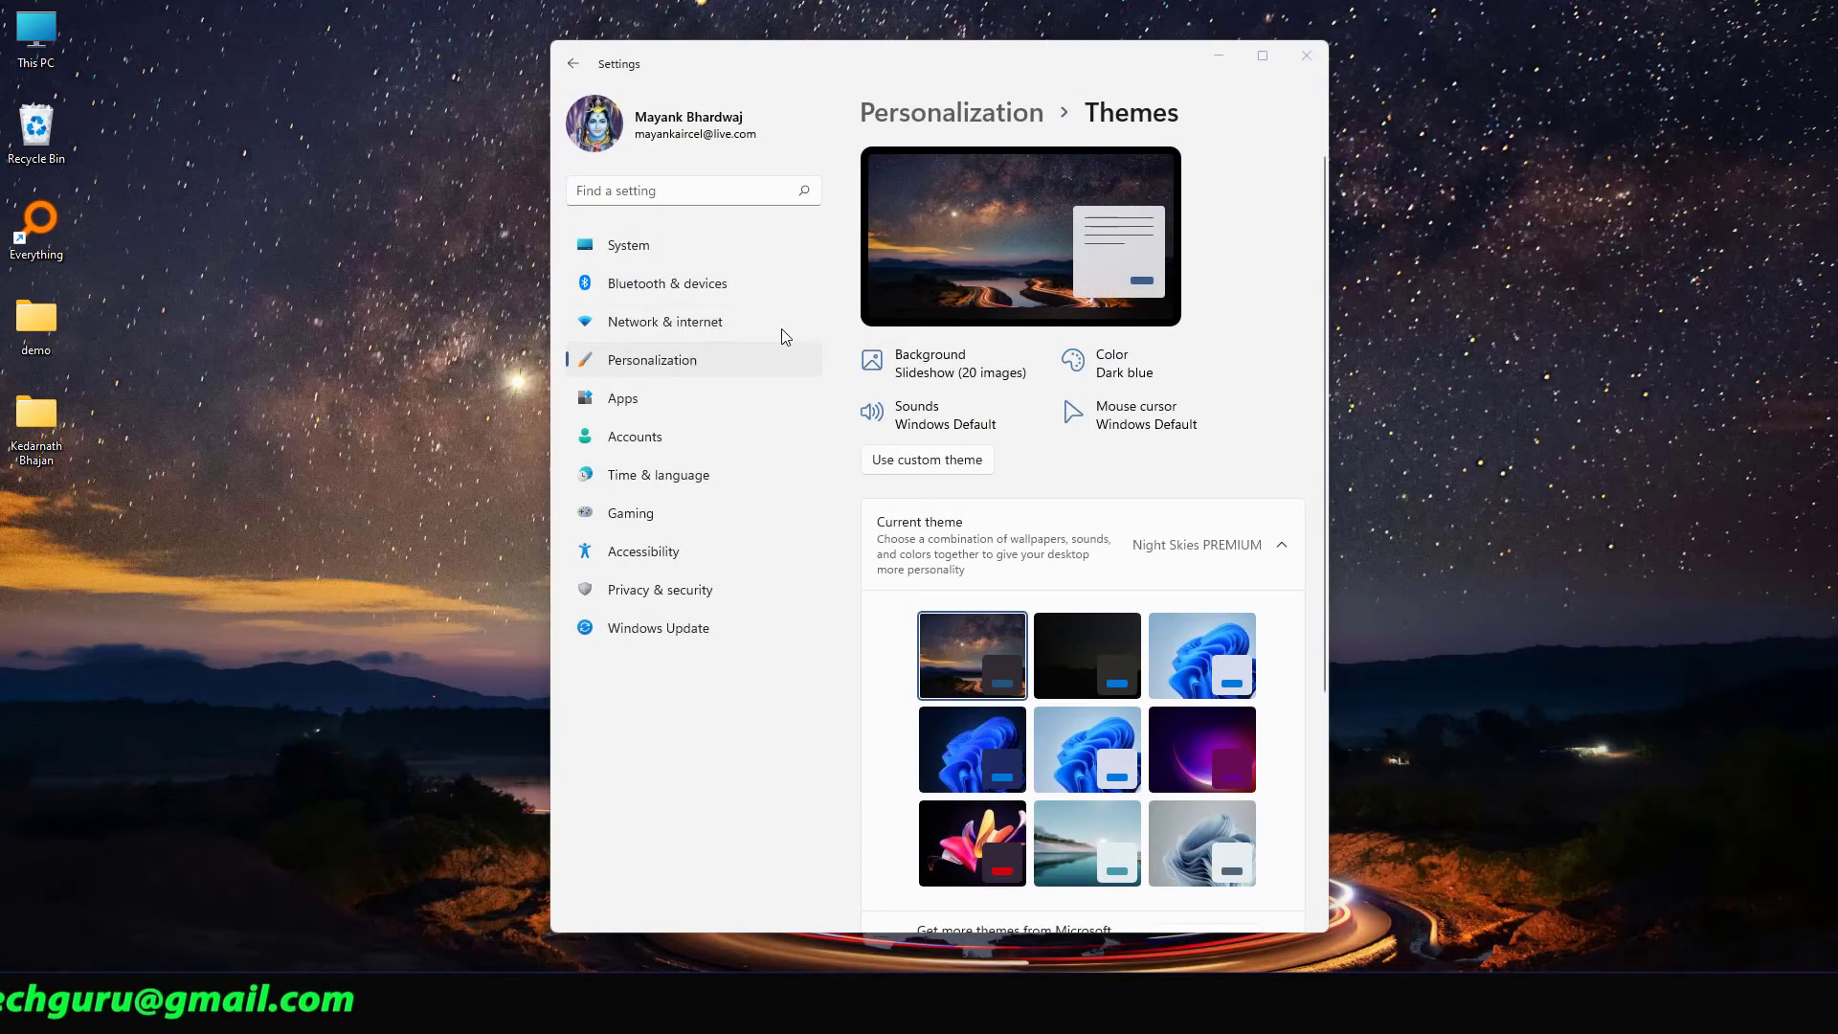
# Maximize Settings and check how the Start menu looks with the Night Skies PREMIUM theme
pyautogui.click(1262, 55)
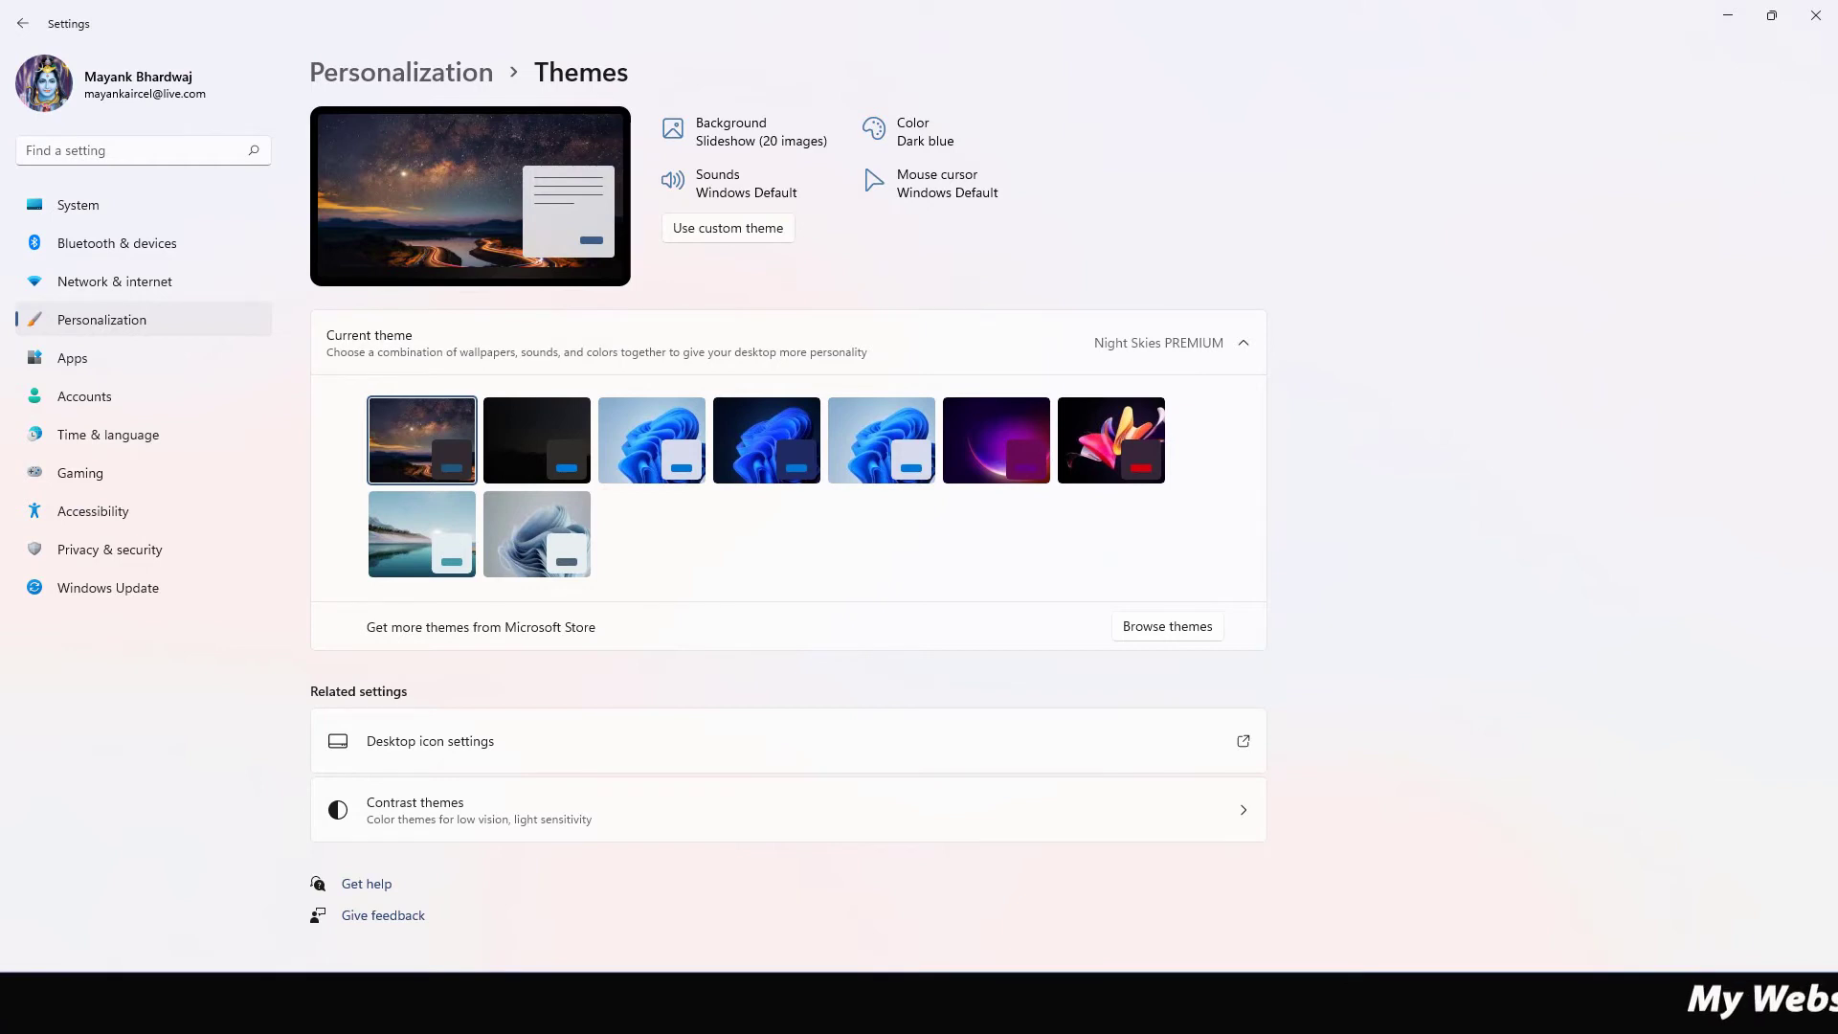
pyautogui.press('super')
pyautogui.press('super')
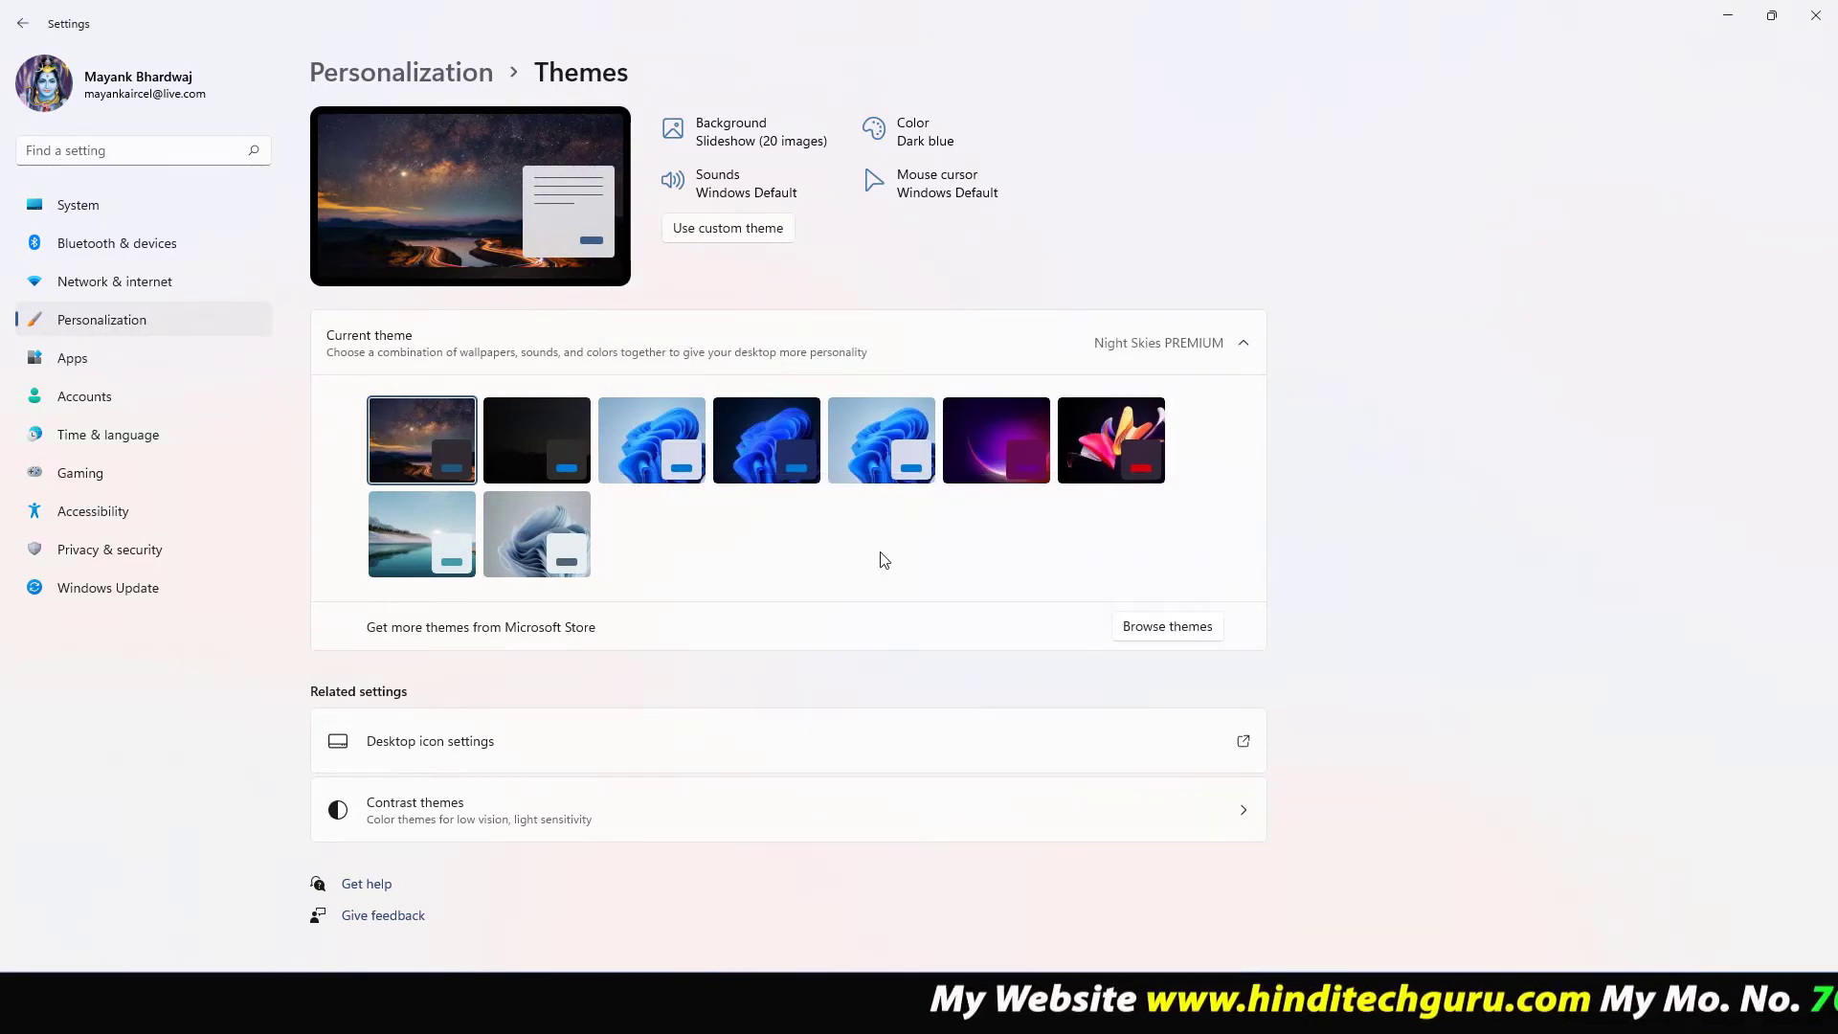
# Browse the Microsoft Store again for further desktop themes
pyautogui.click(1160, 635)
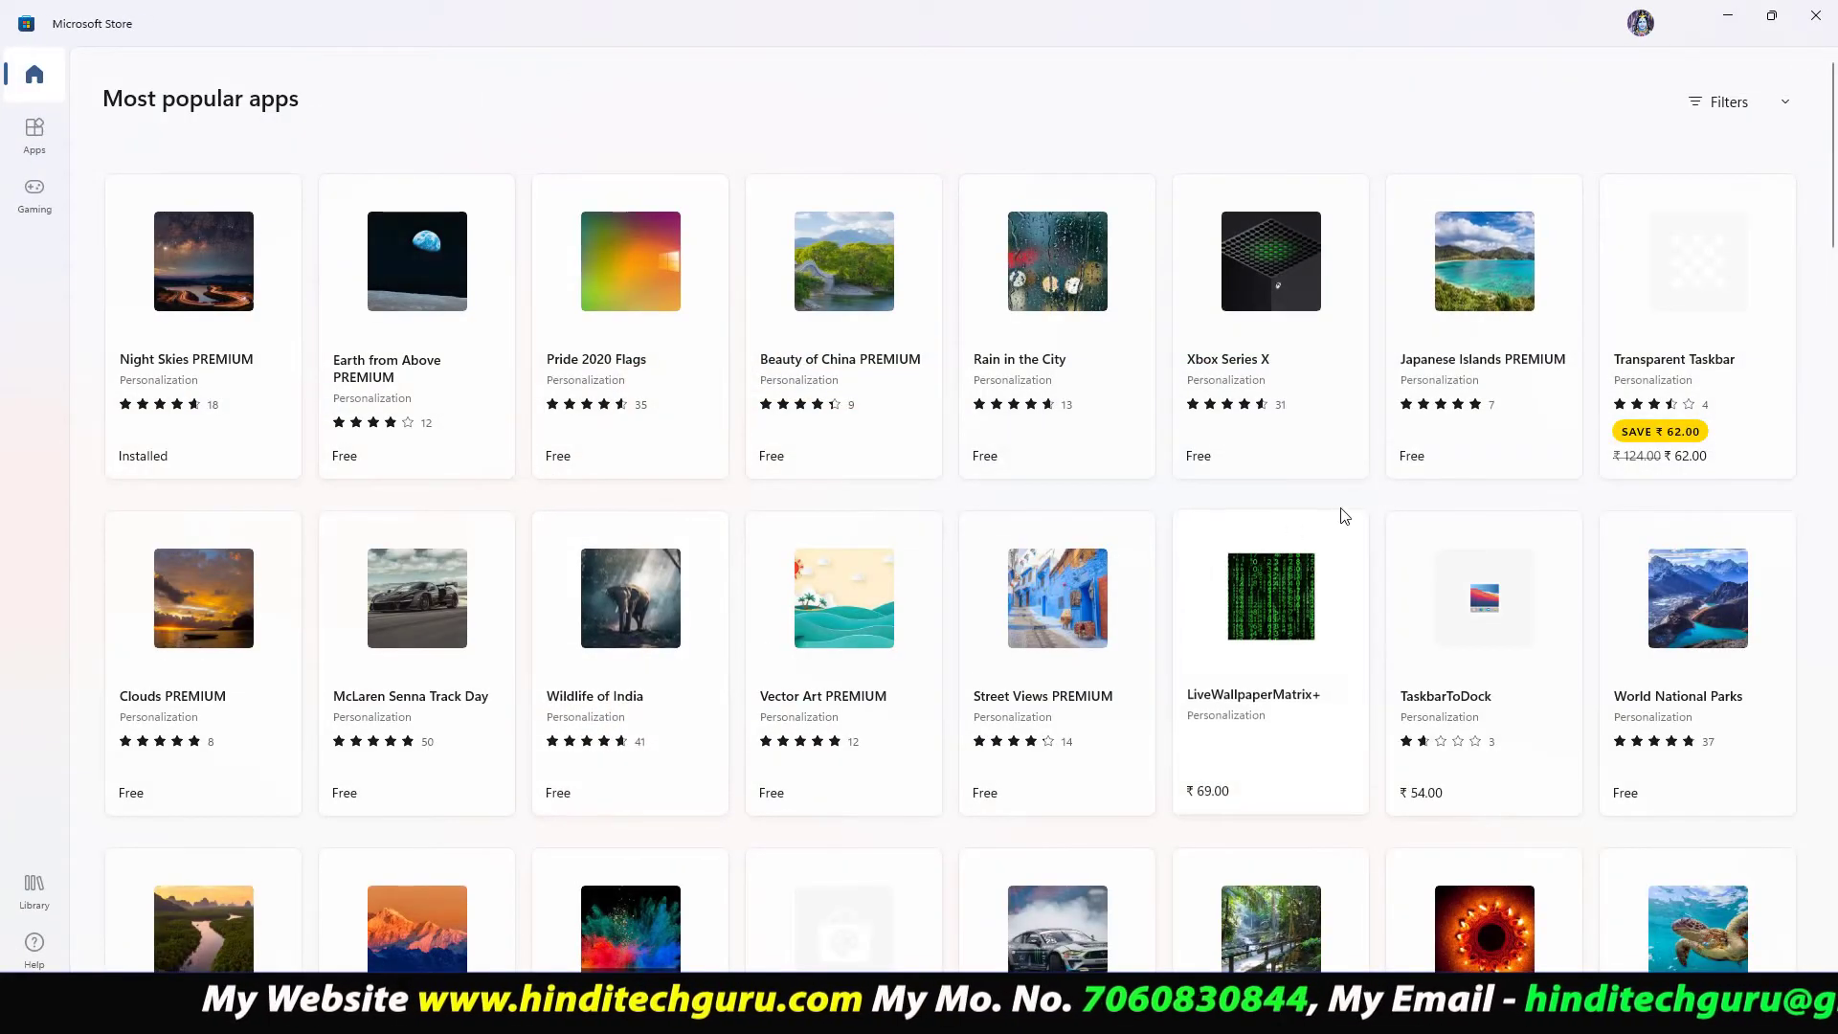
pyautogui.scroll(-3, 1364, 528)
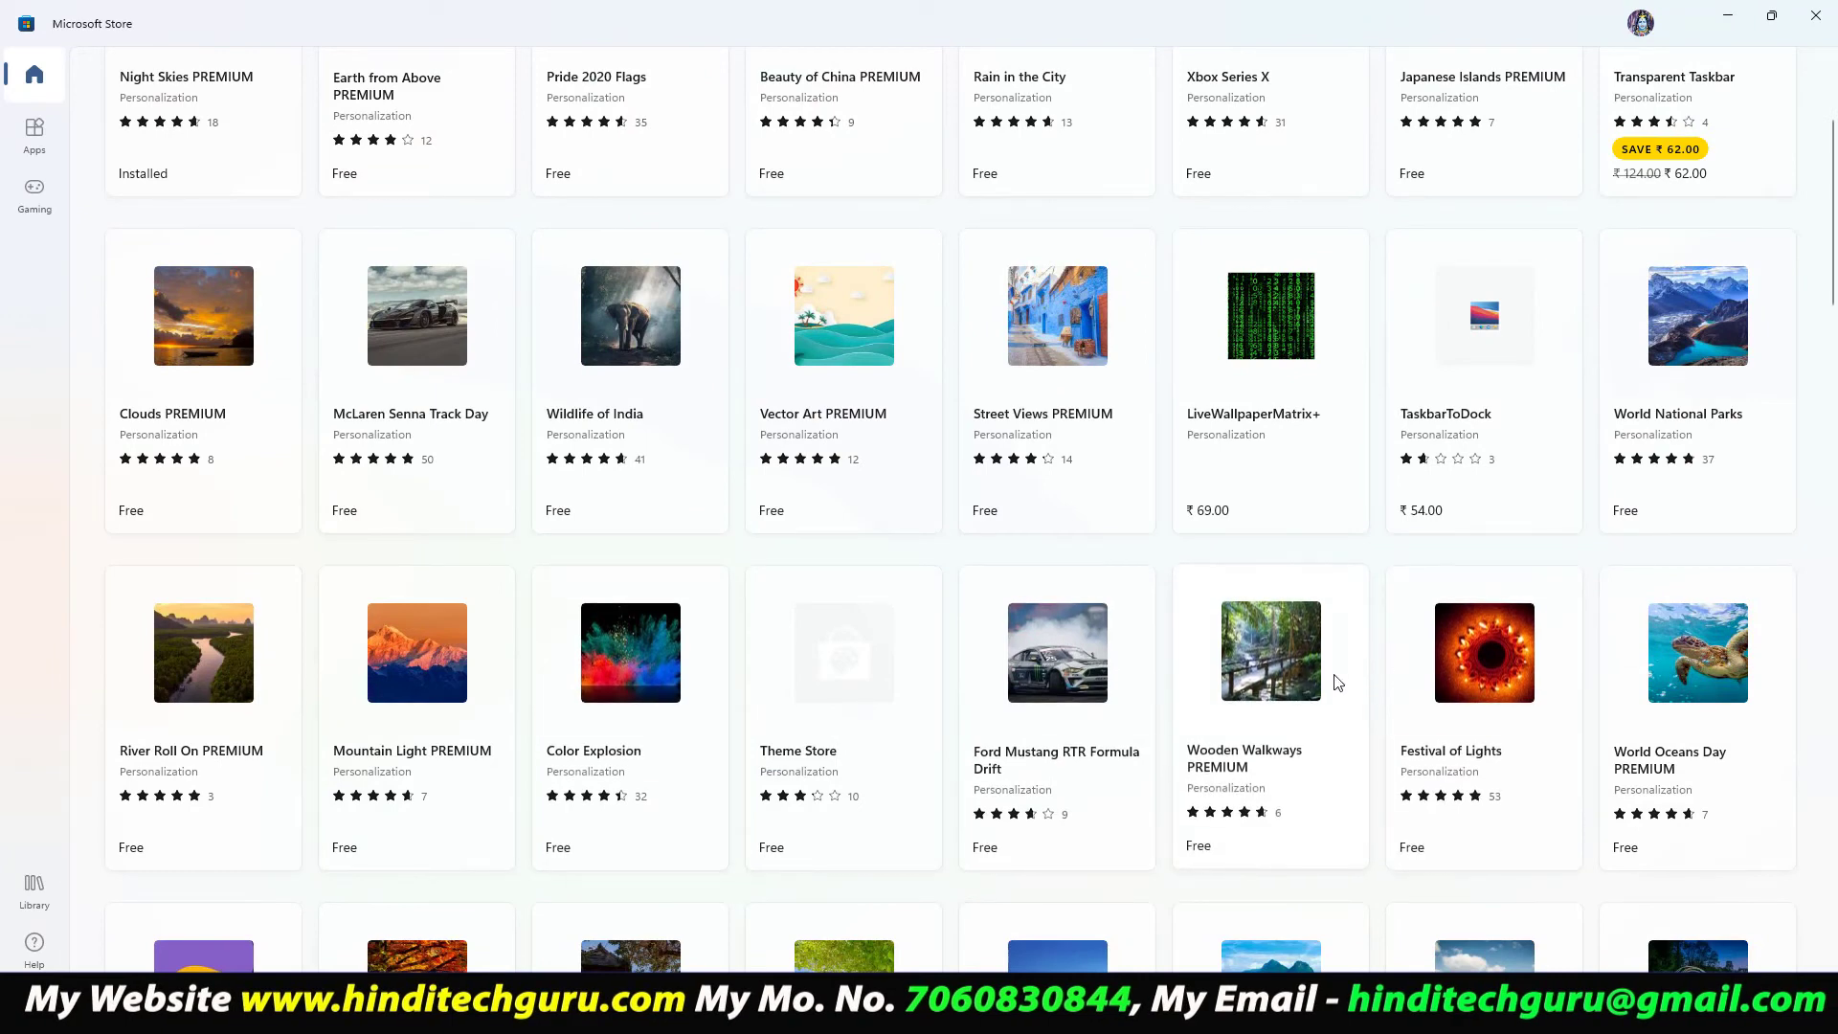
pyautogui.scroll(-2, 1337, 682)
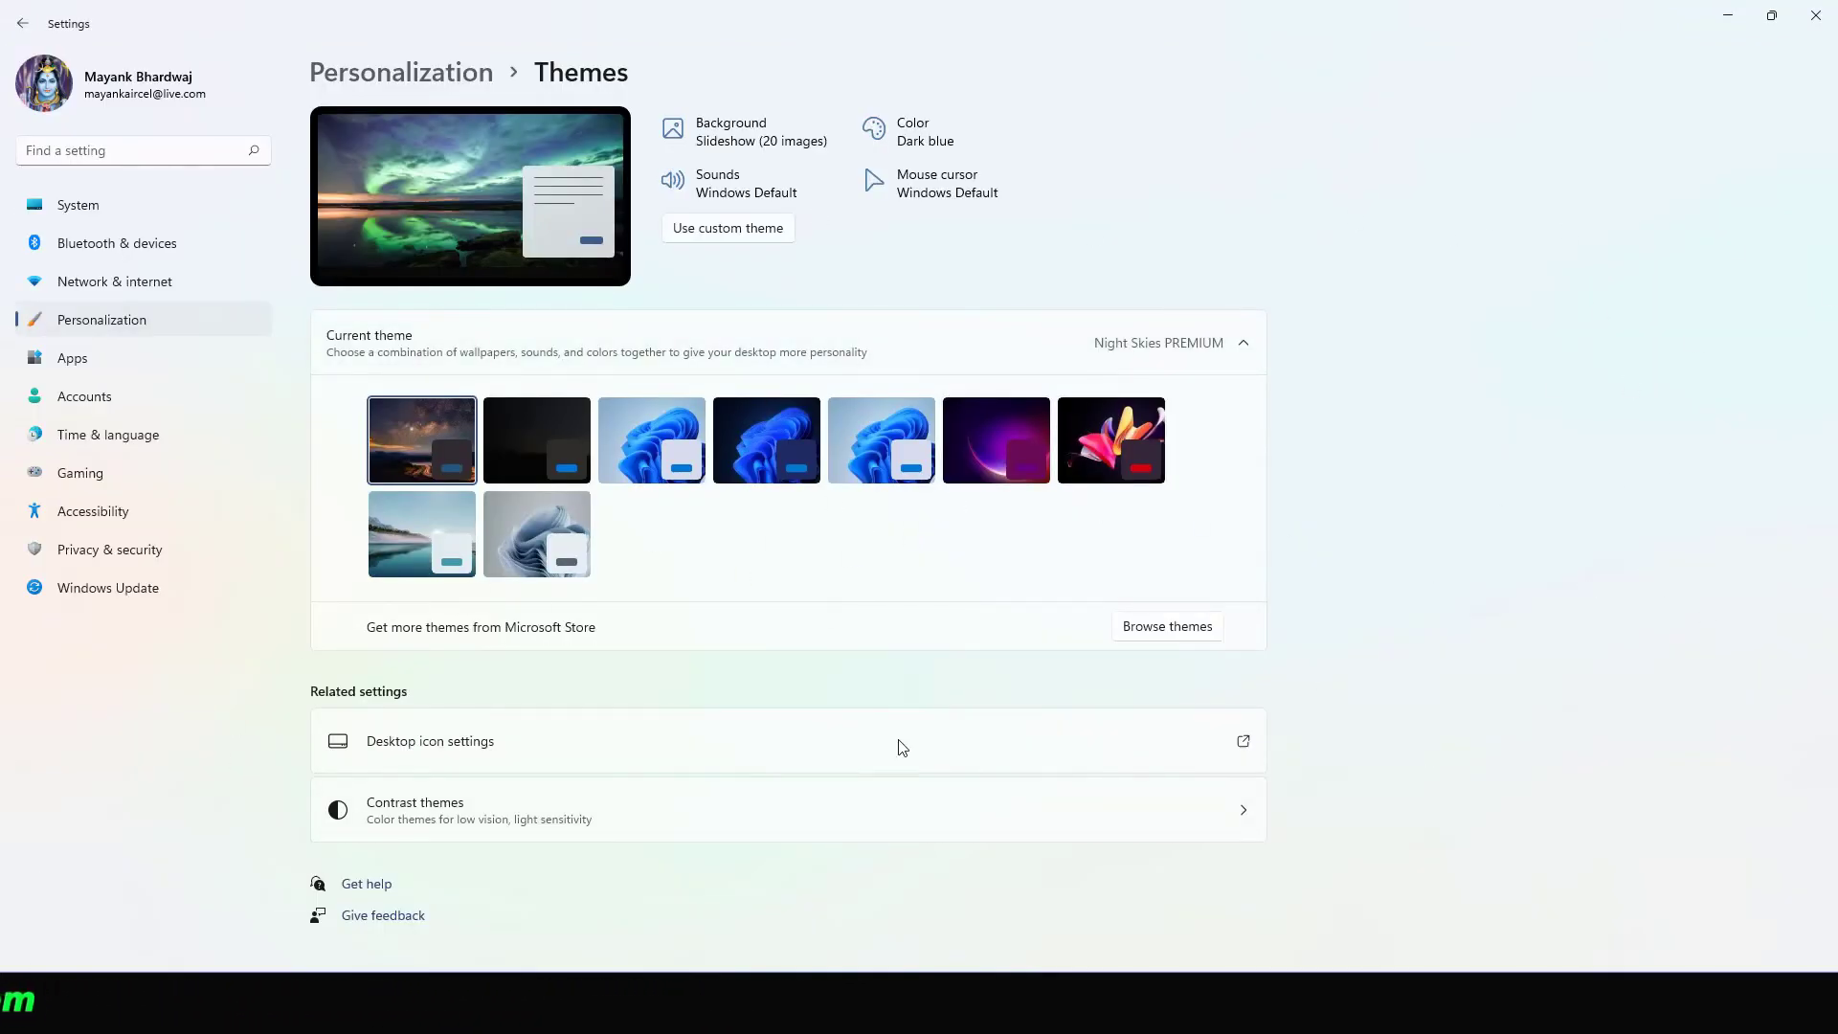
# Shrink Settings to view the themed desktop, and check the This PC window before maximizing Settings again
pyautogui.click(1769, 17)
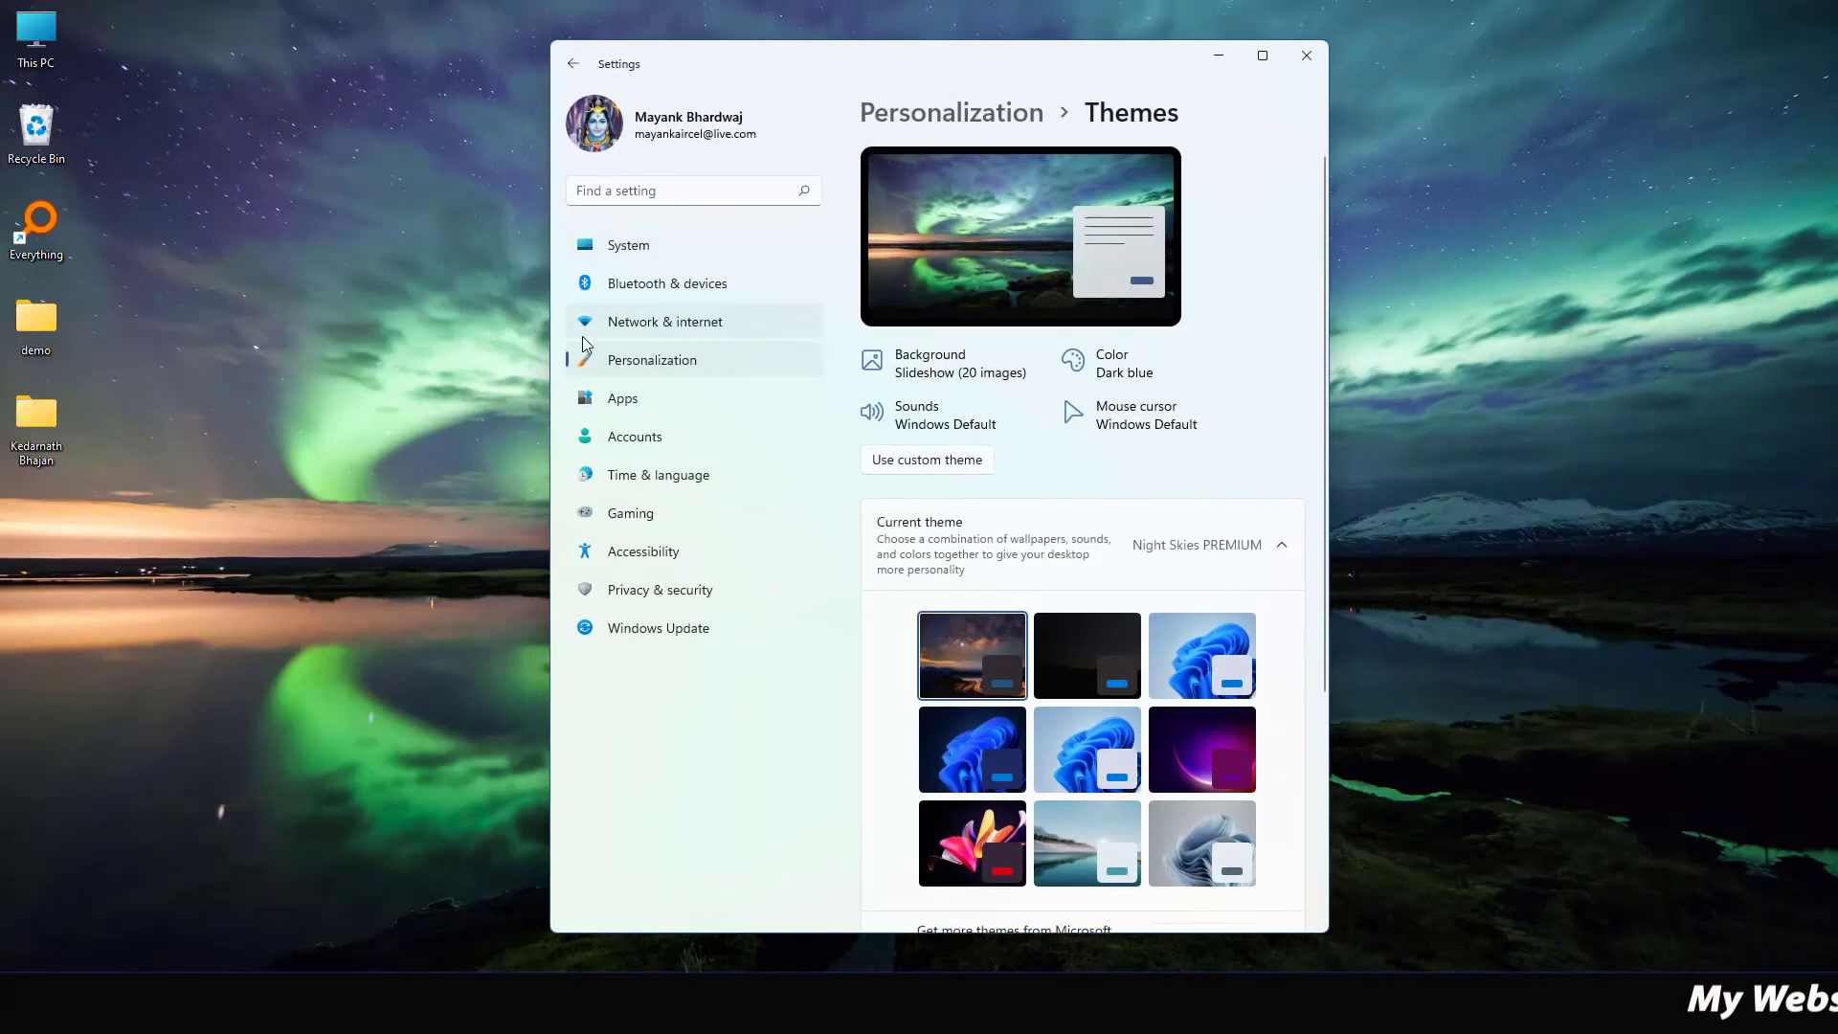
pyautogui.doubleClick(28, 57)
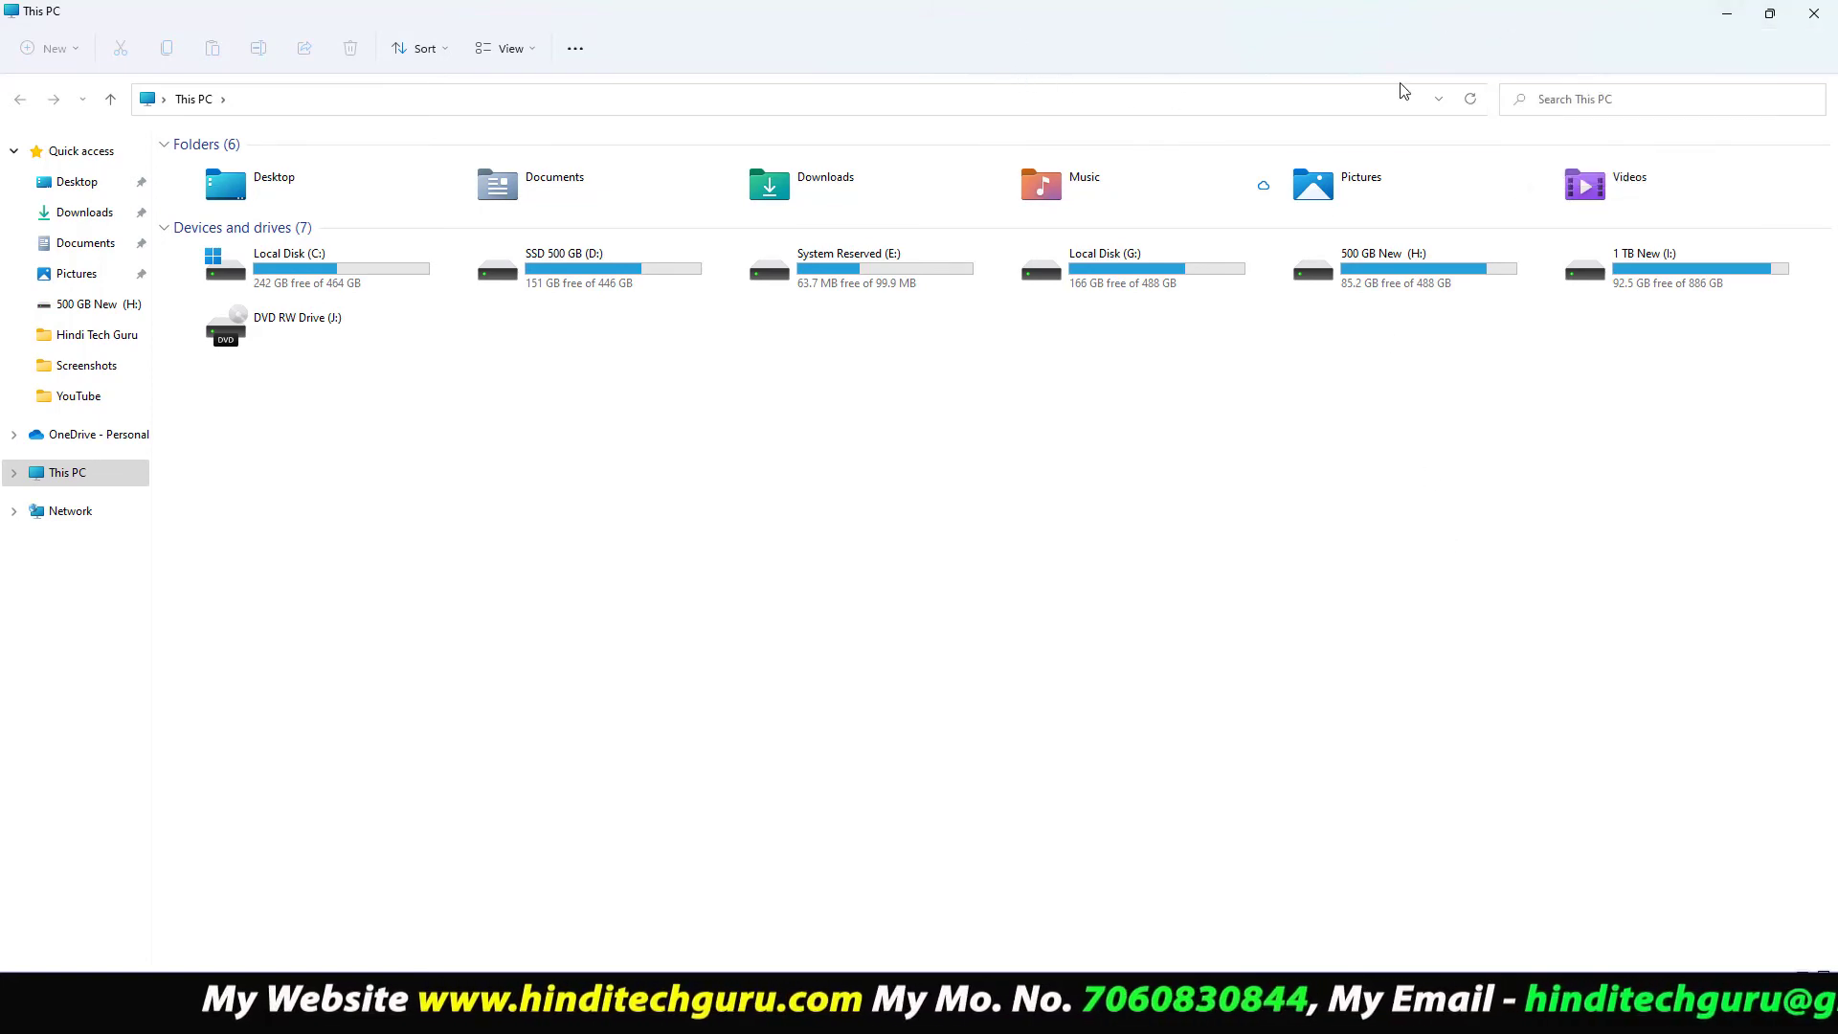
pyautogui.hotkey('alt', 'F4')
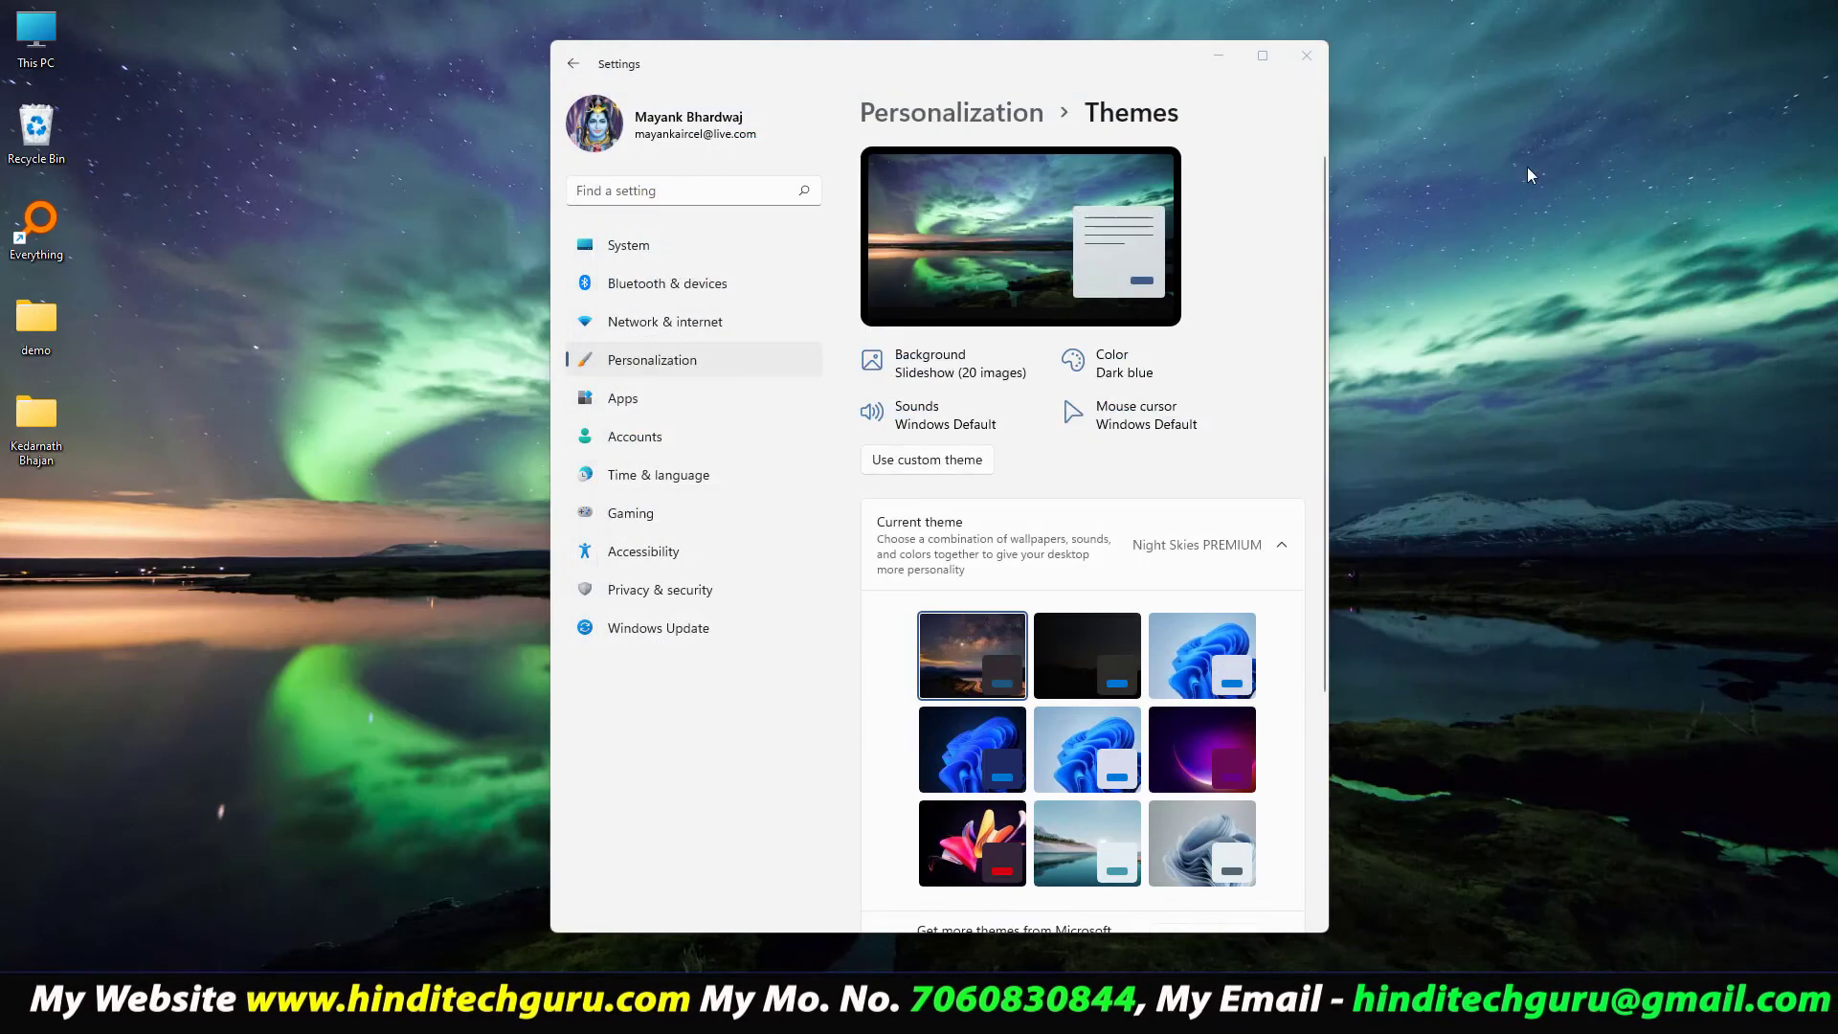
pyautogui.click(1261, 56)
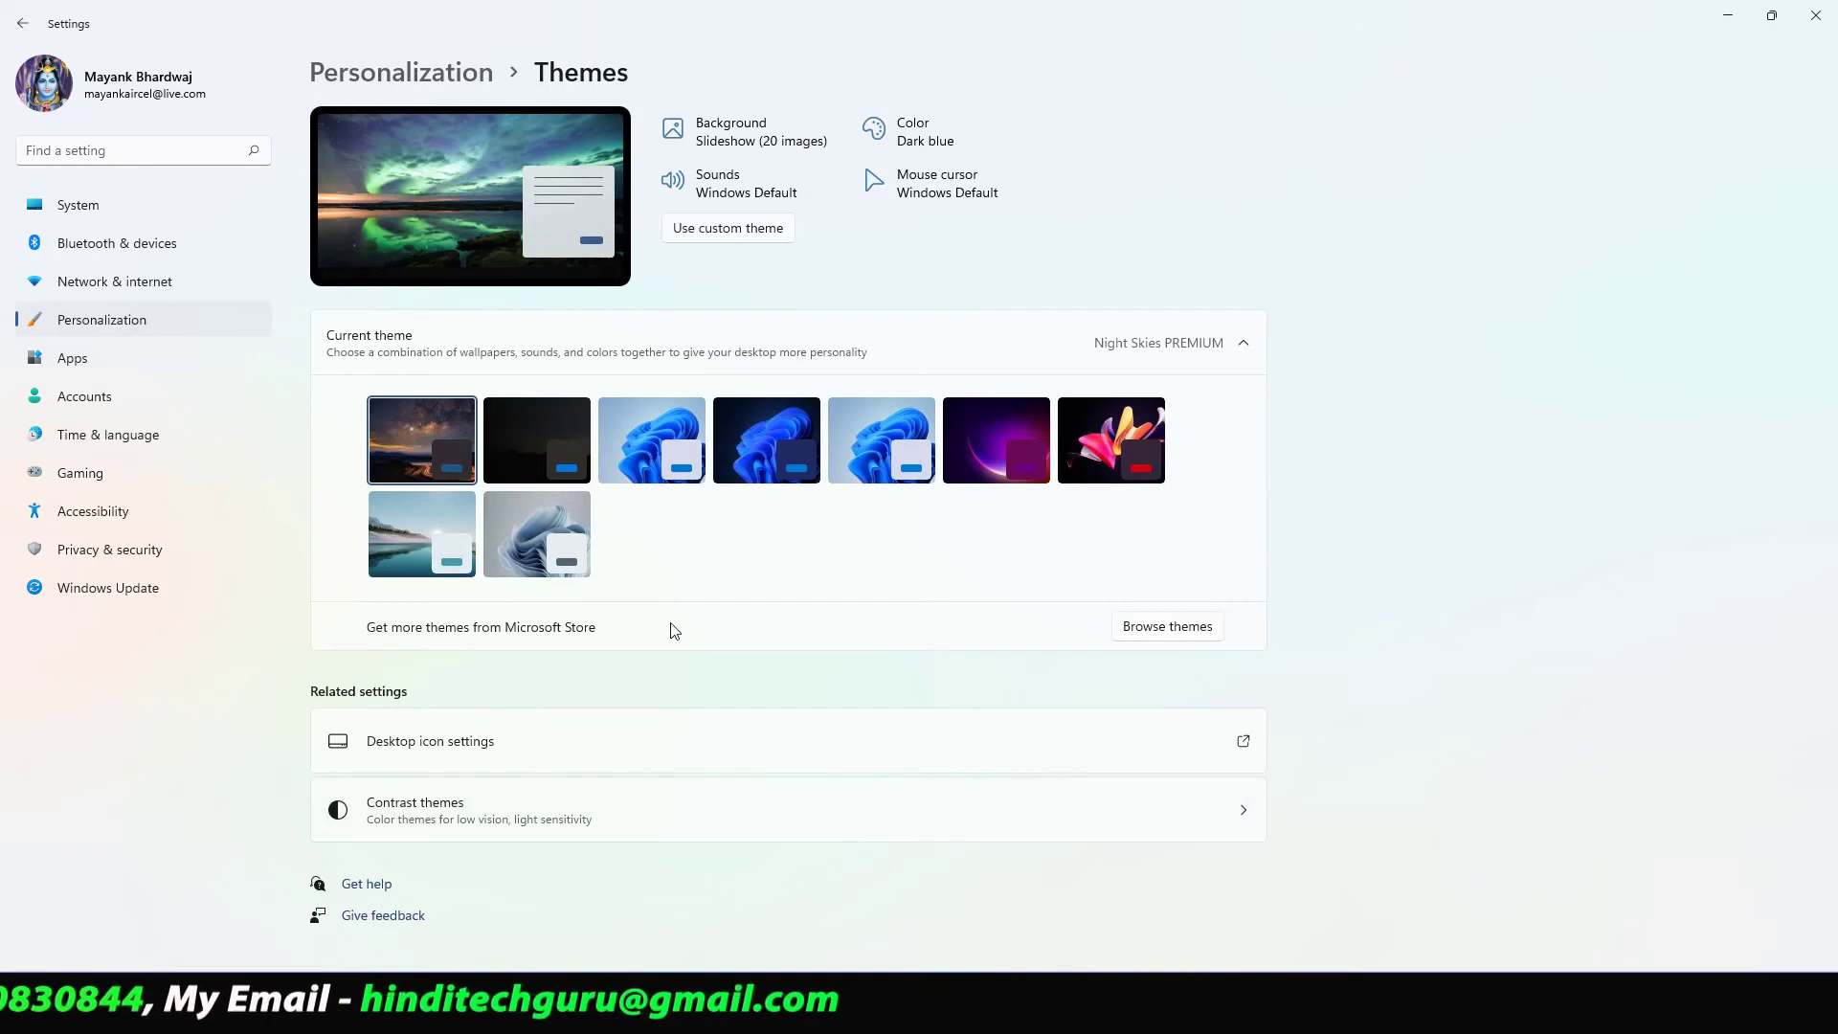
# View the available contrast themes and return to the main Personalization page
pyautogui.click(1113, 824)
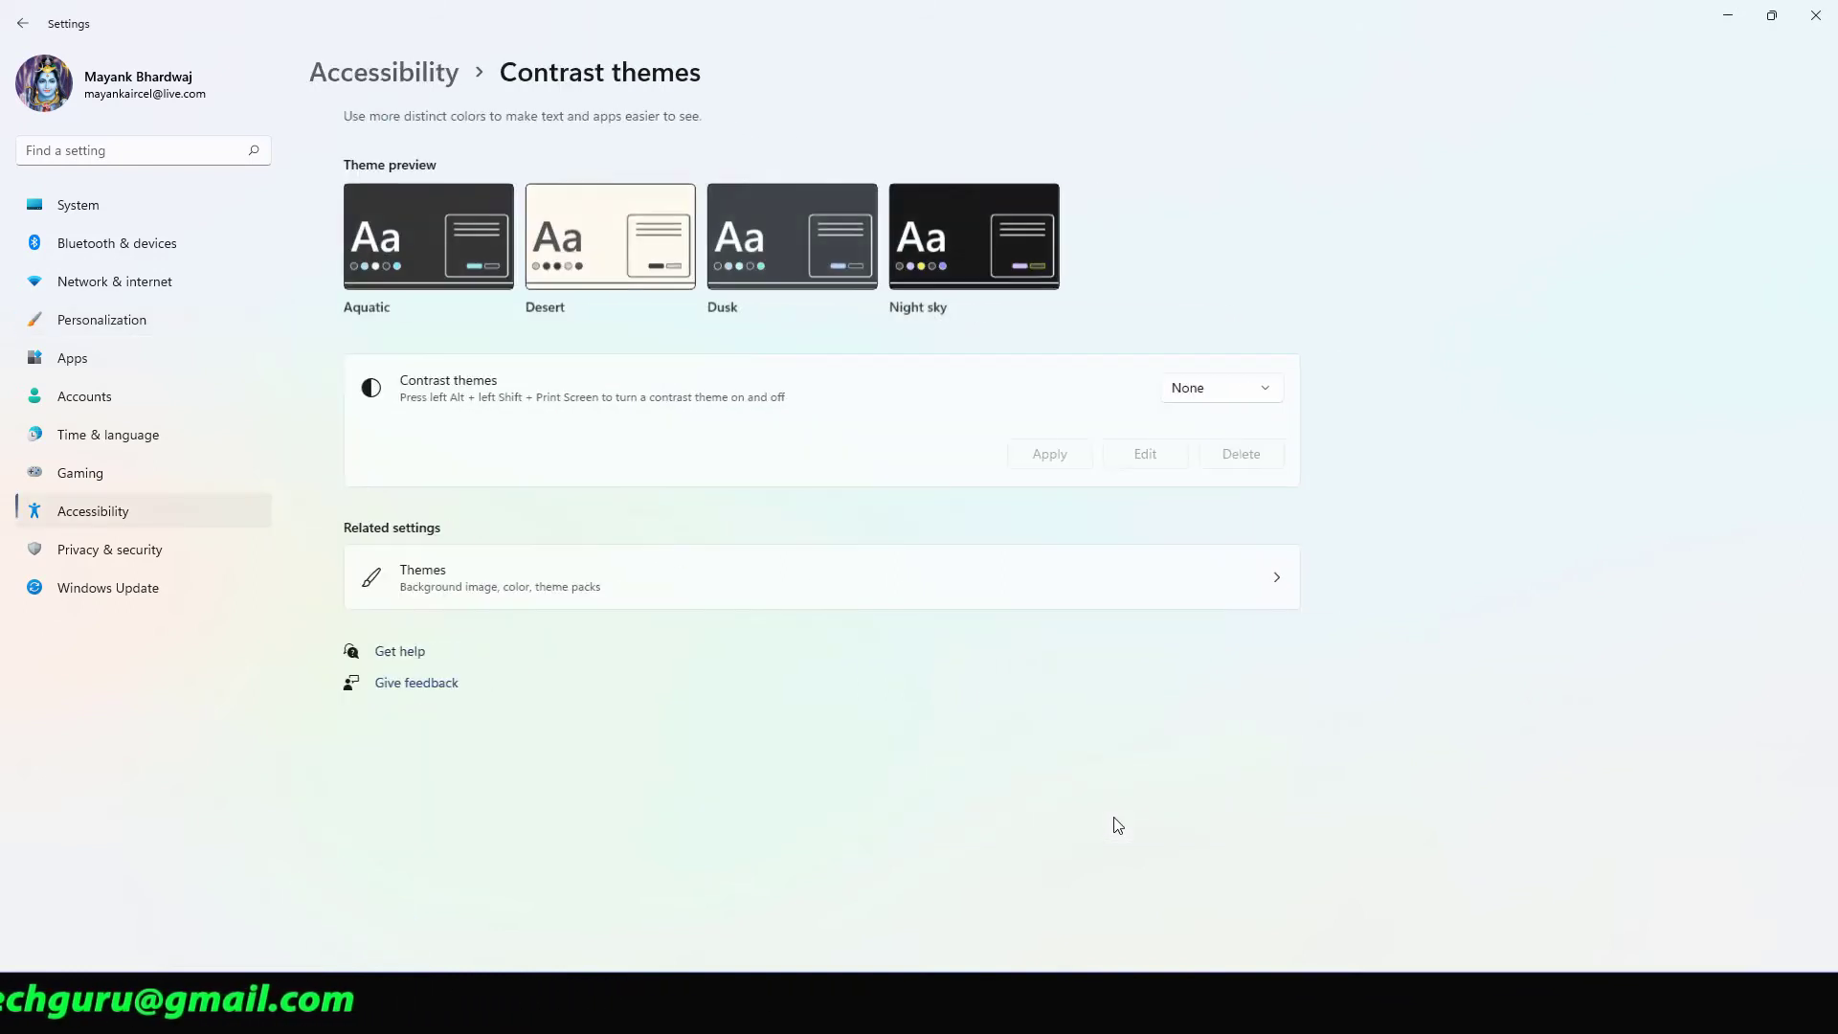
pyautogui.click(24, 24)
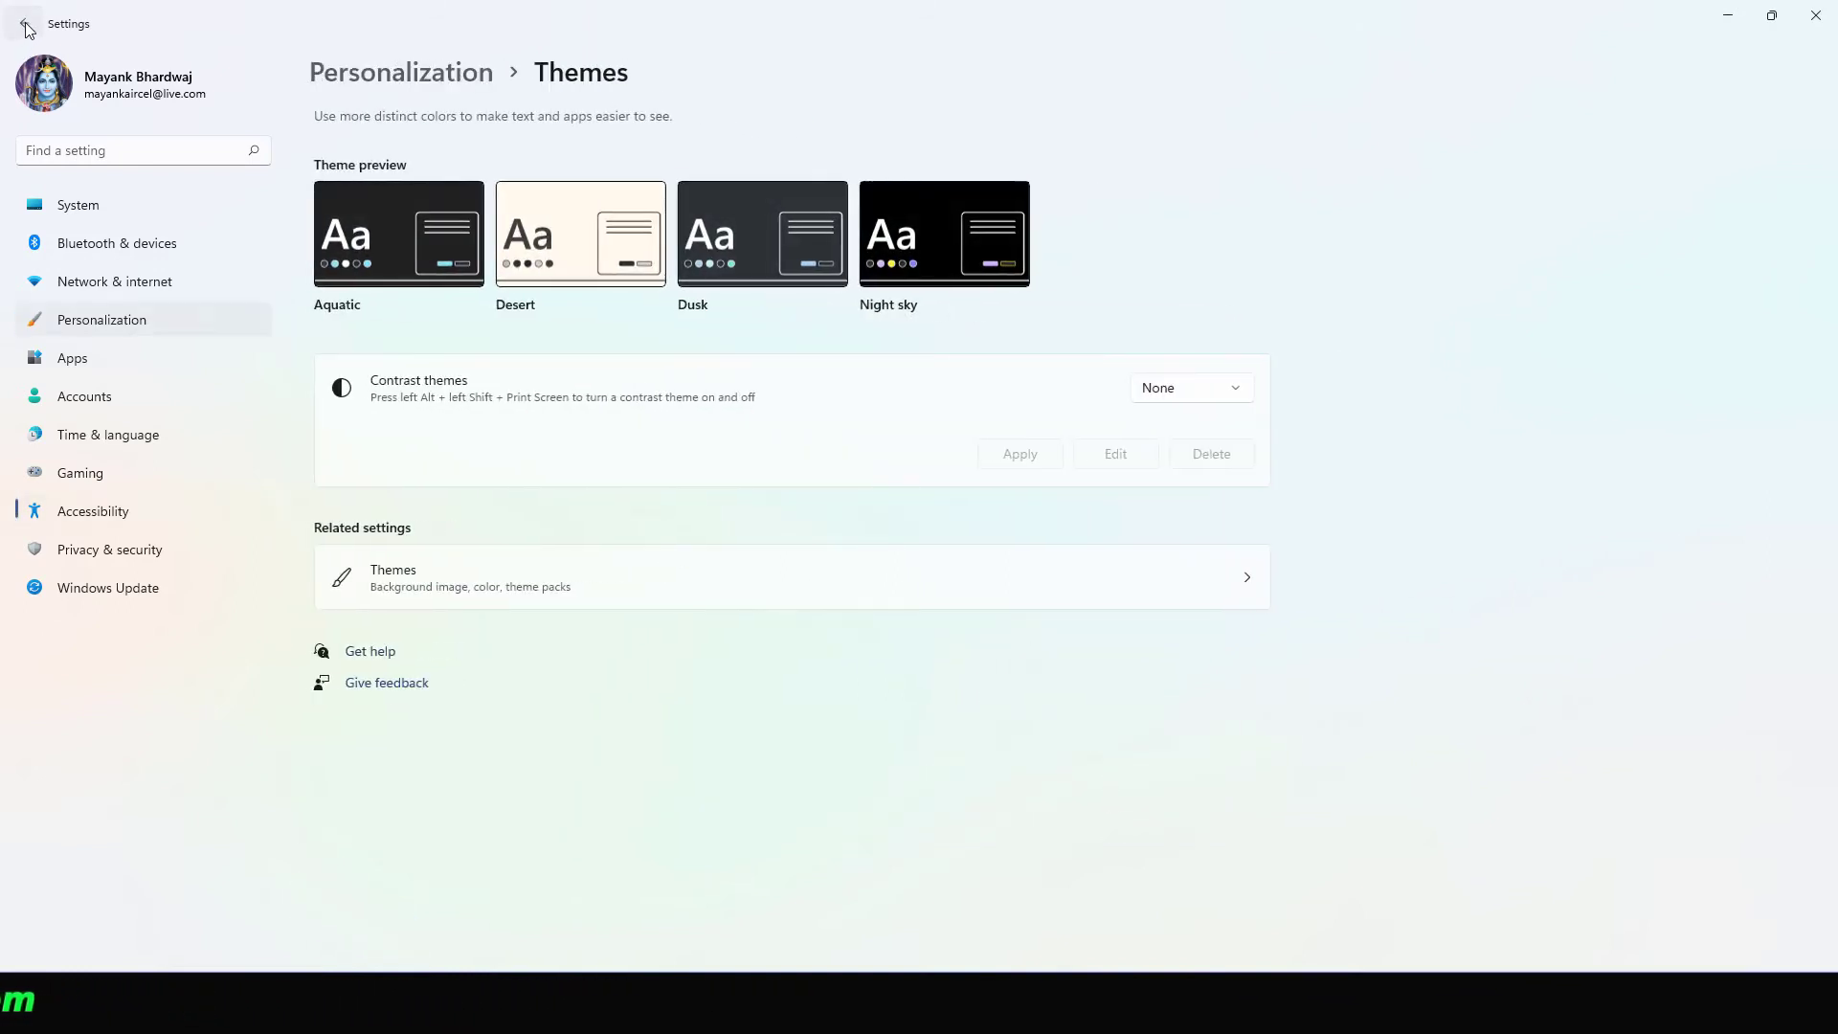
pyautogui.click(443, 75)
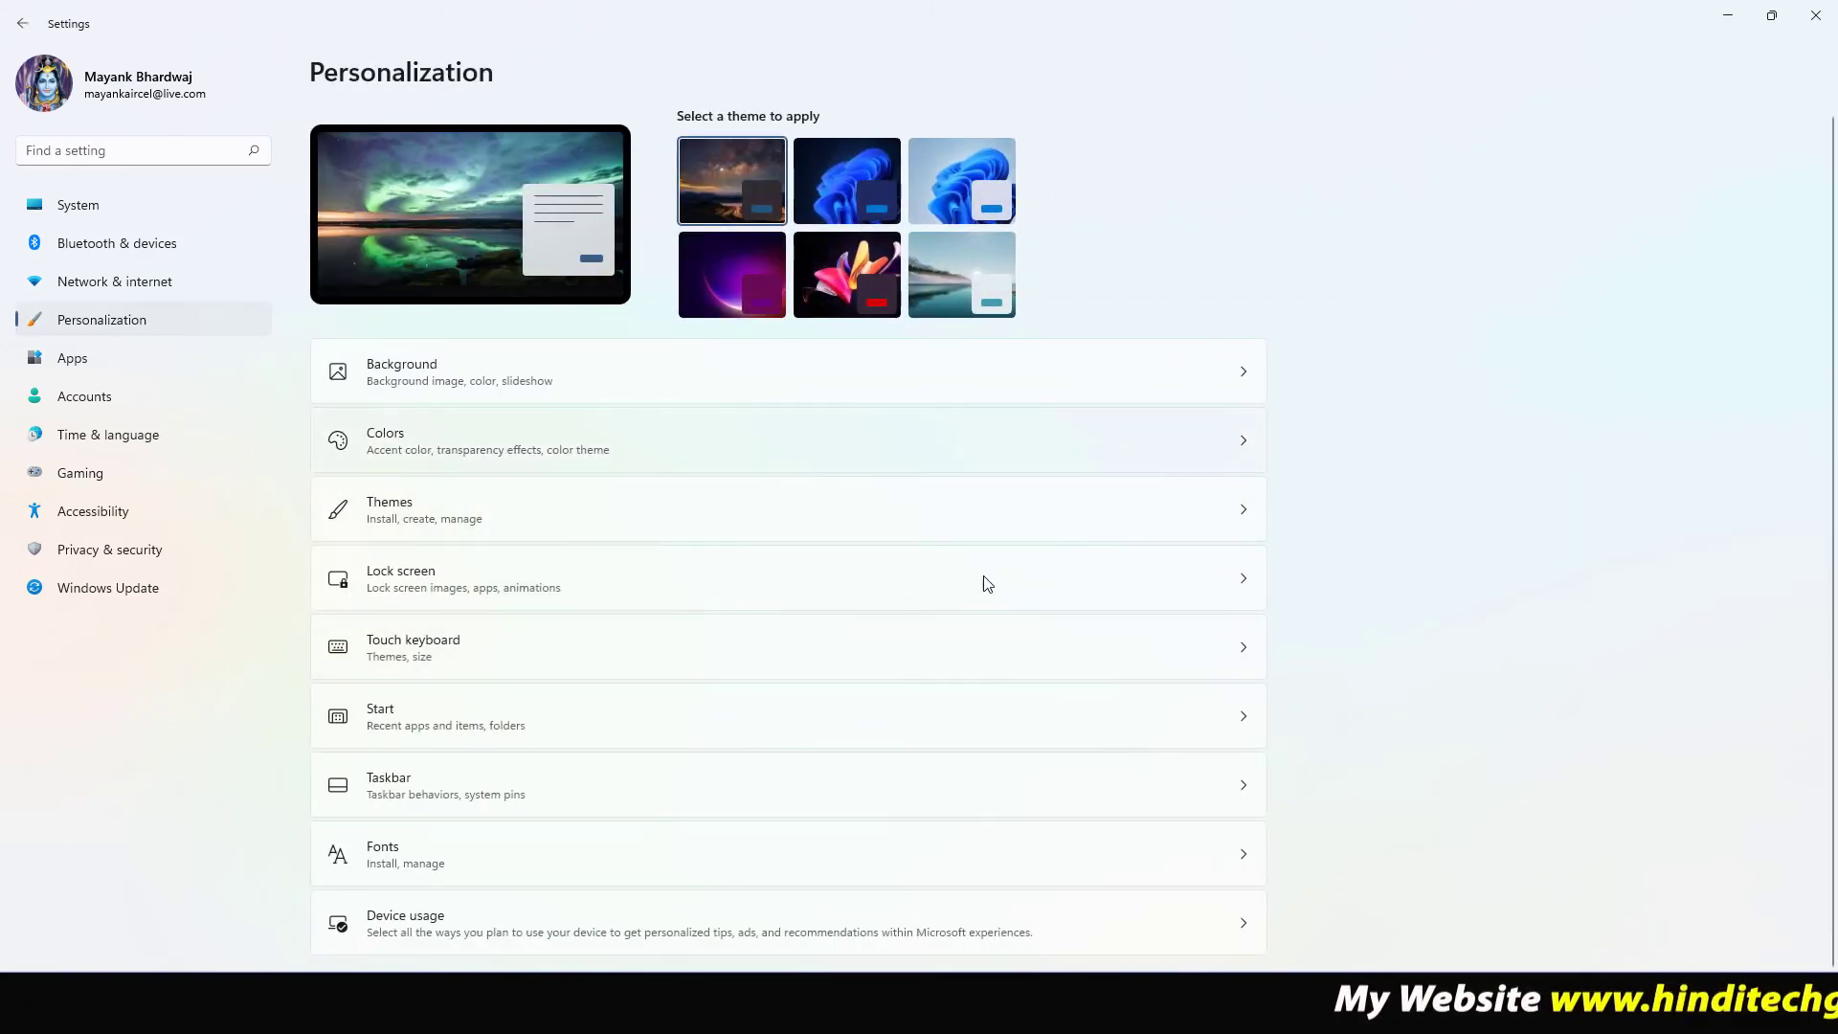
# Examine the accent color choices and related options in the Colors settings
pyautogui.click(976, 442)
pyautogui.scroll(-5, 760, 687)
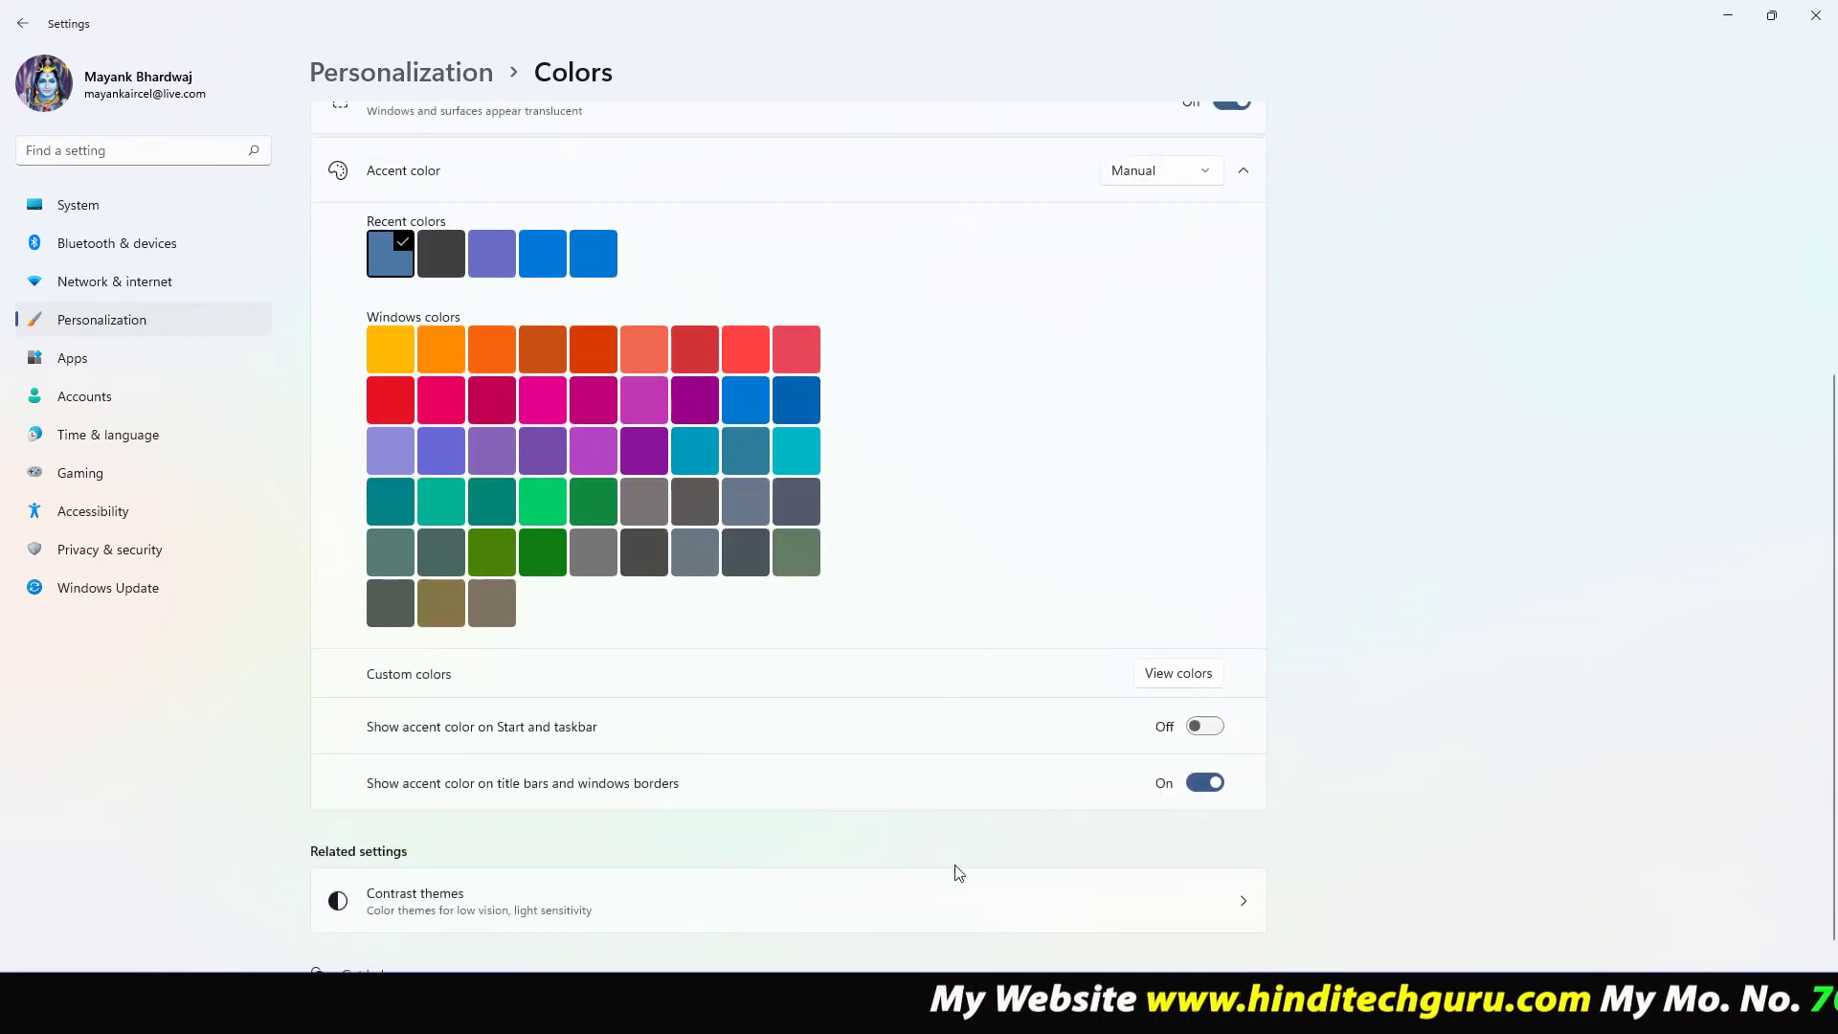
pyautogui.scroll(4, 756, 643)
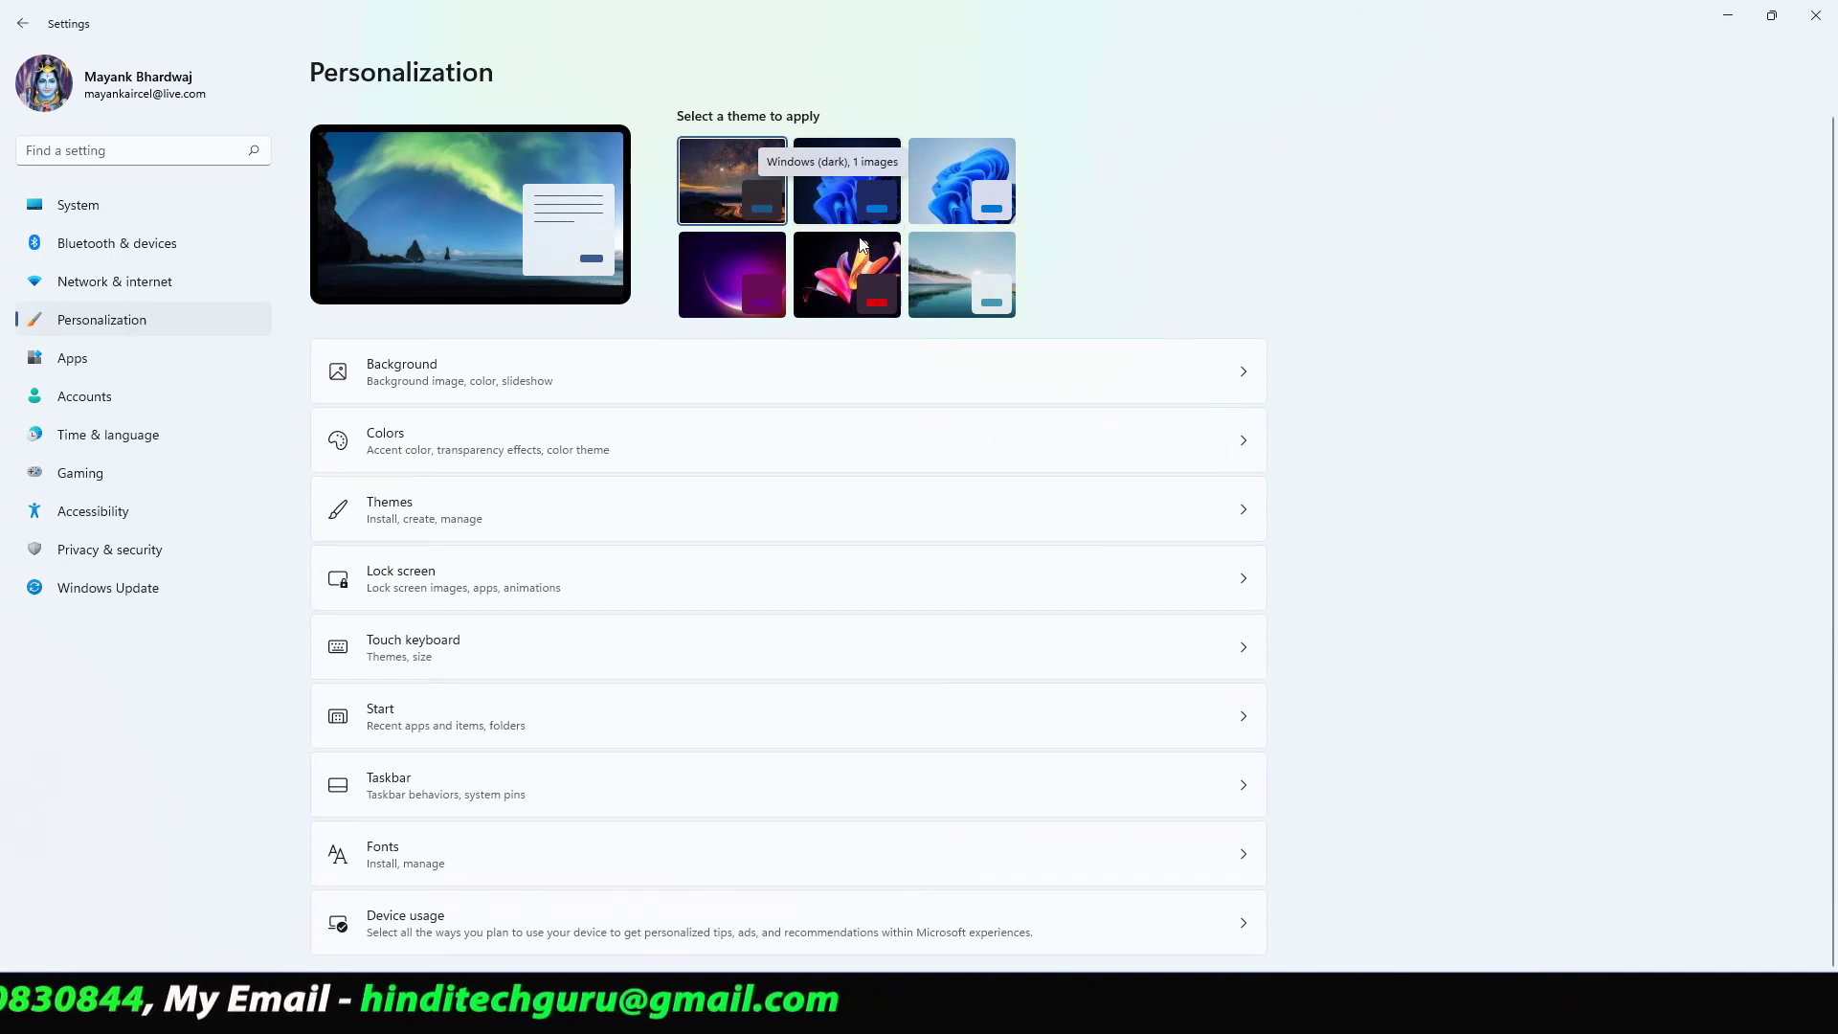
# Apply the Windows (dark) theme and restore the Settings window to reveal the desktop
pyautogui.click(880, 211)
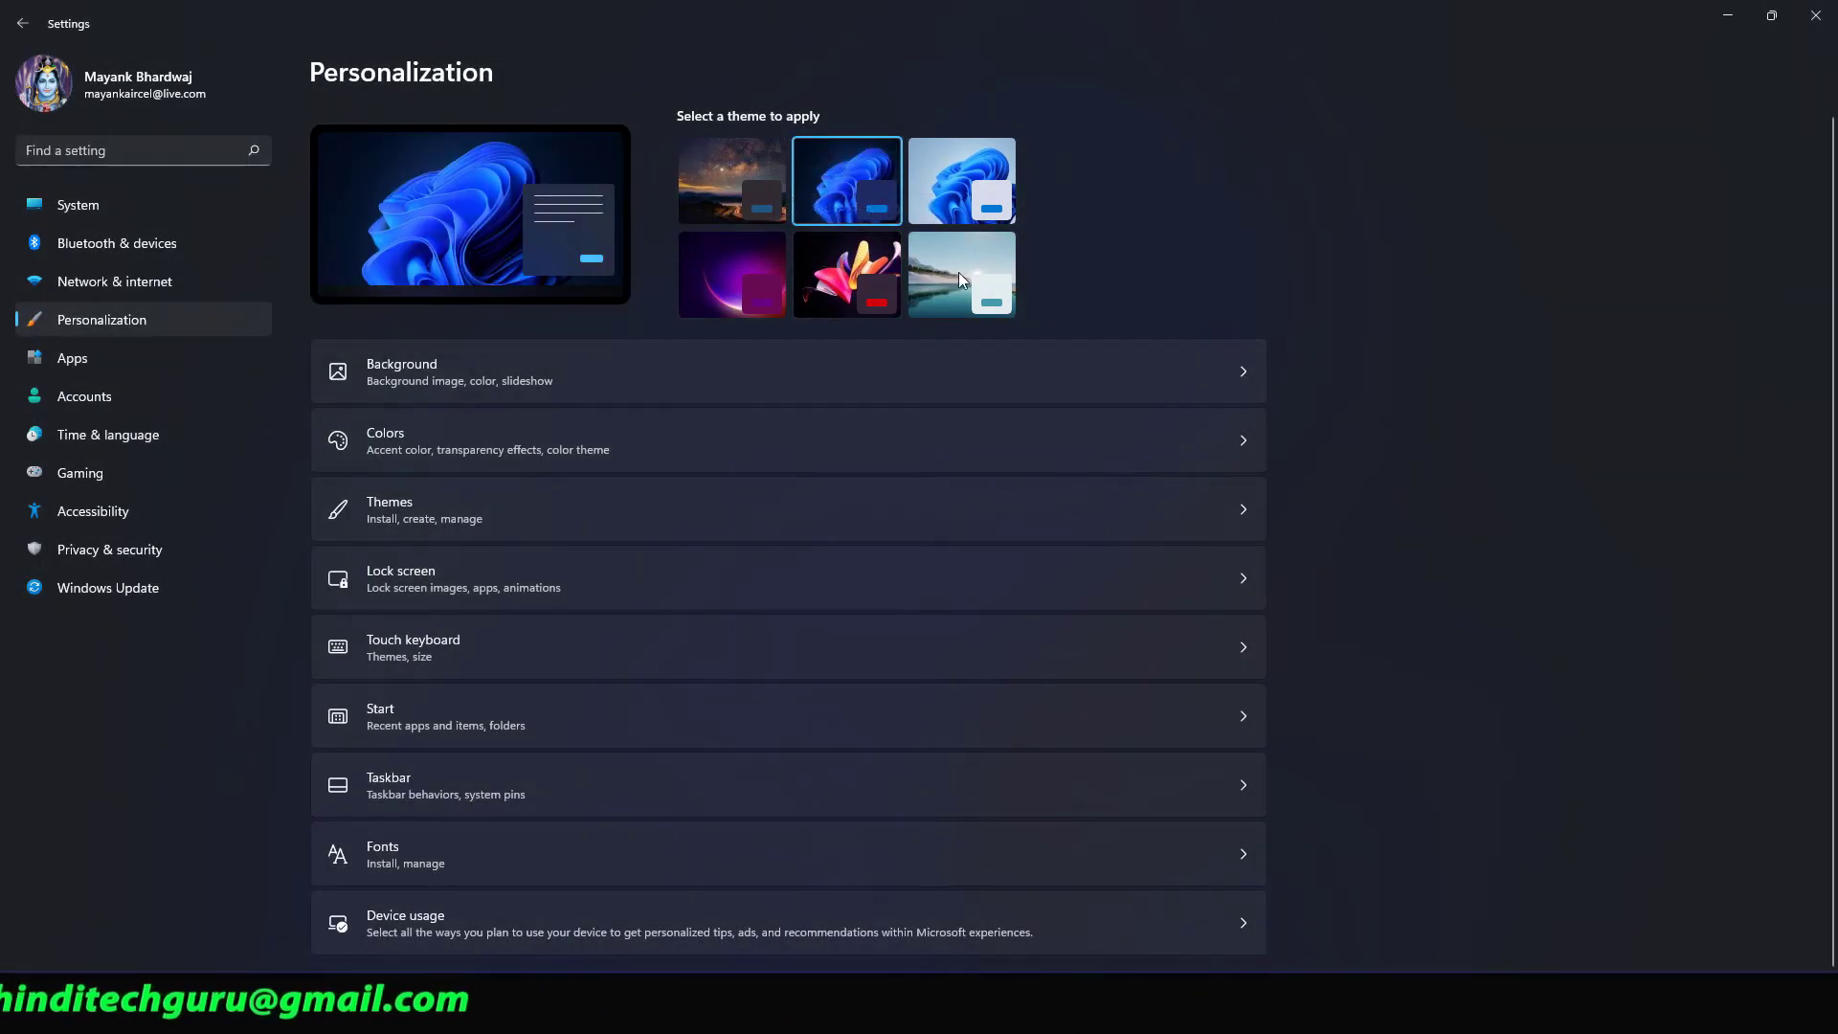
pyautogui.click(1772, 15)
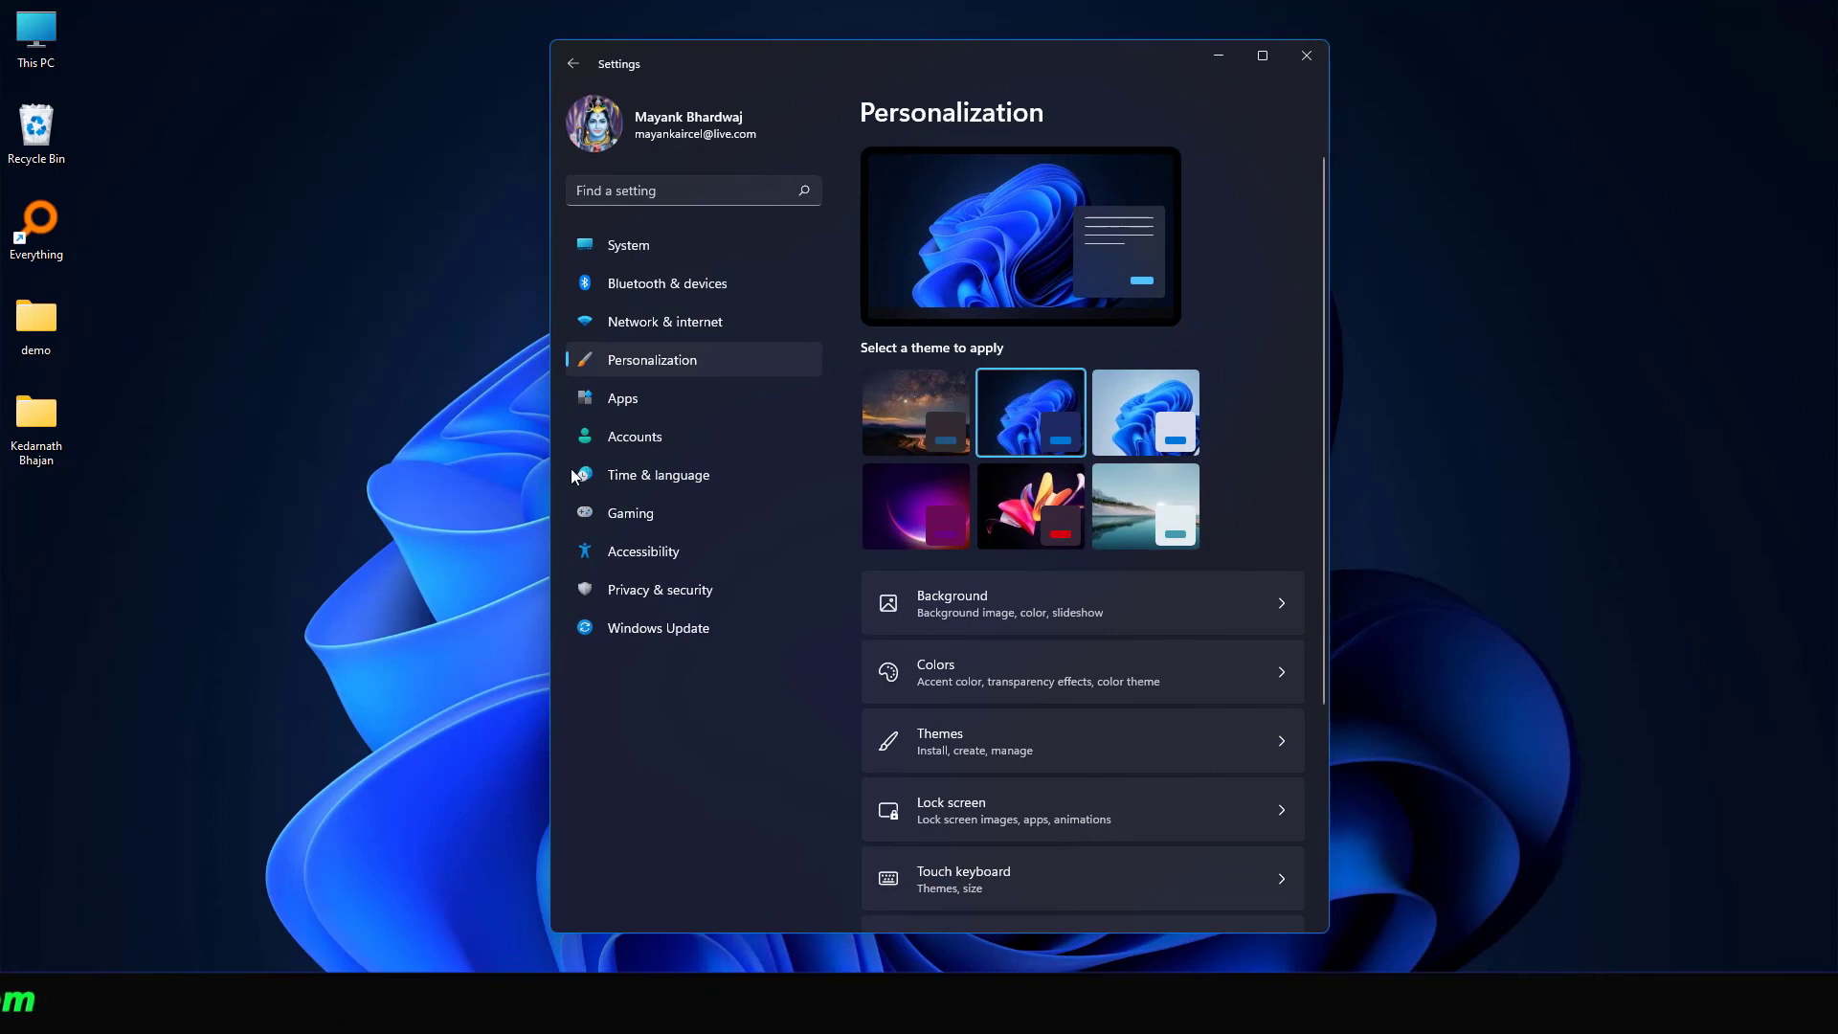